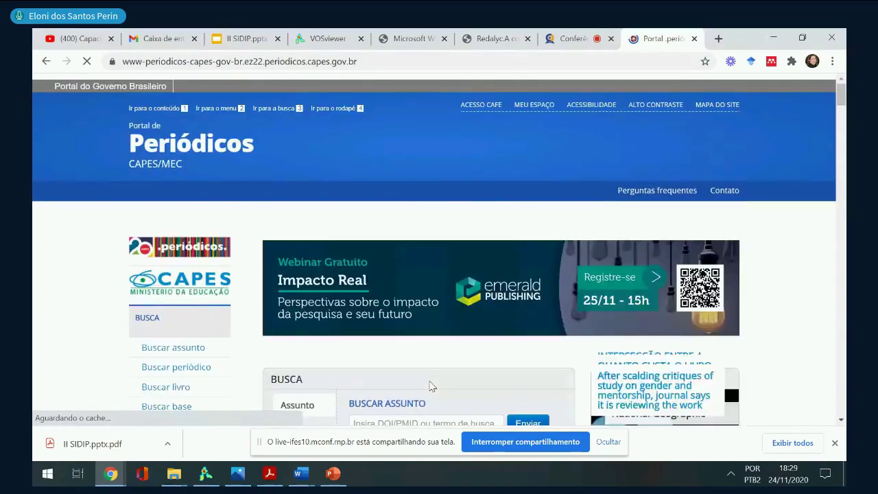
# Open Web of Science - Coleção Principal (Clarivate Analytics) from the Periódicos portal's list of databases starting with W
pyautogui.scroll(-1, 389, 375)
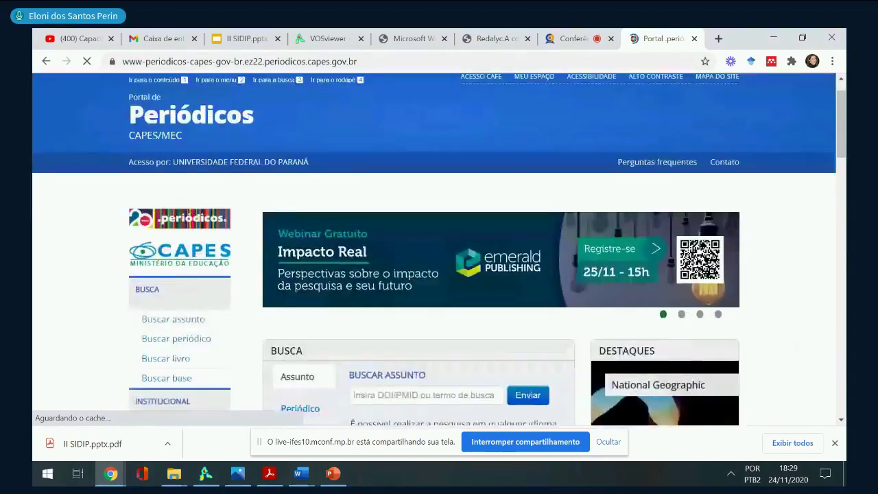
pyautogui.scroll(-3, 439, 249)
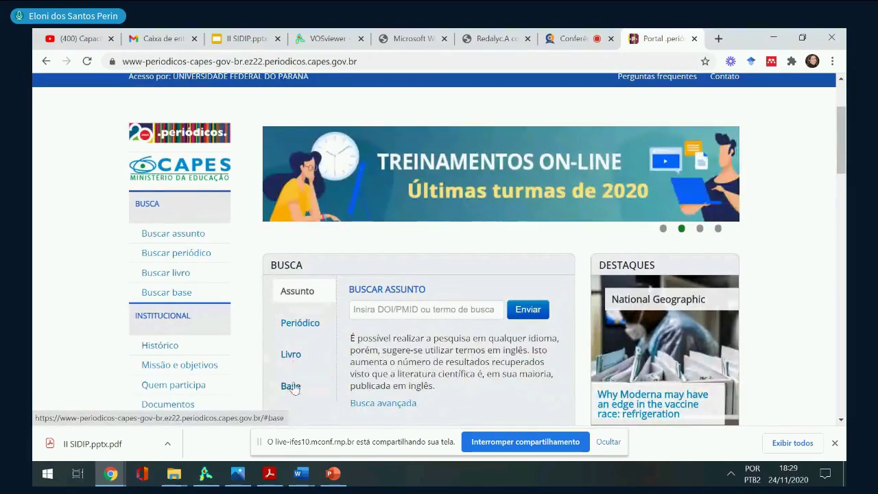
pyautogui.click(292, 387)
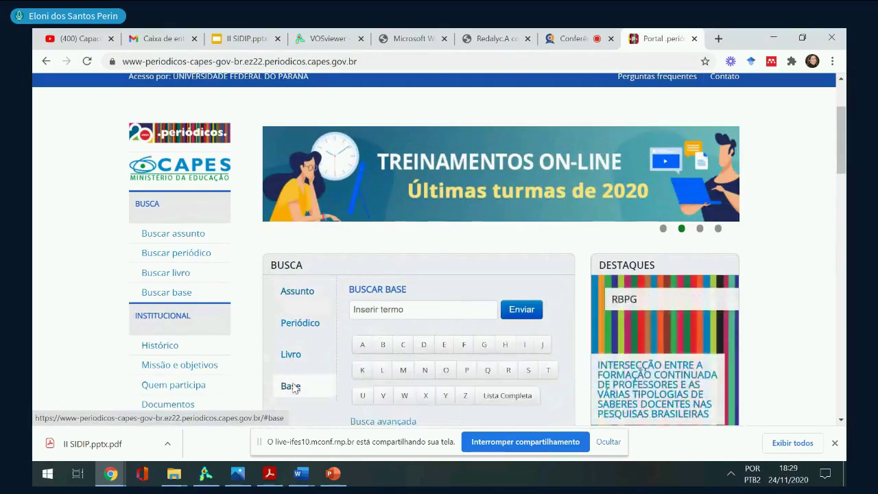
pyautogui.click(292, 387)
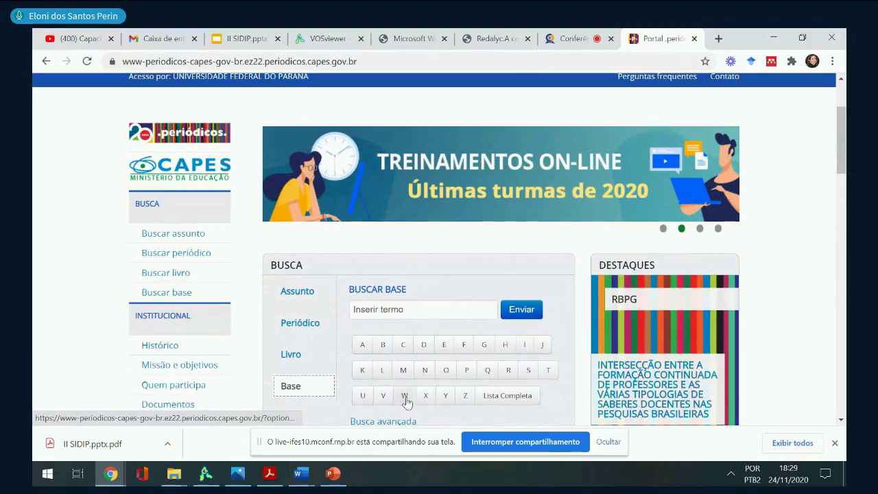
pyautogui.click(405, 398)
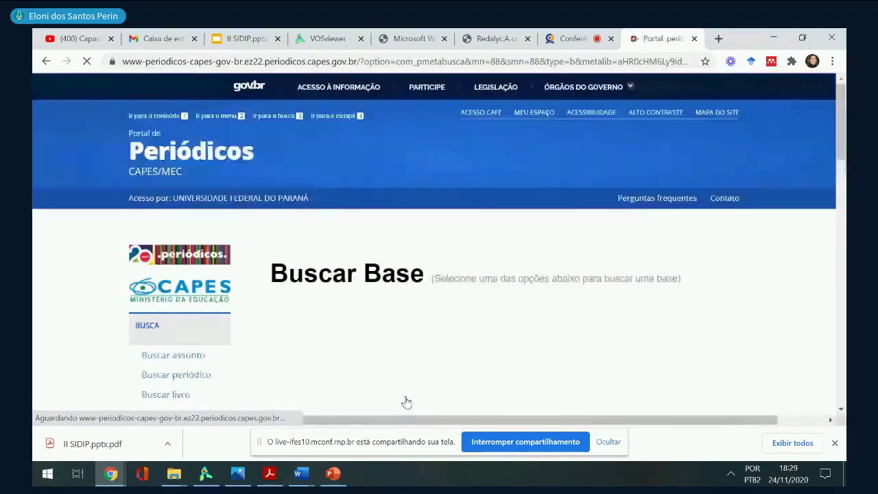
pyautogui.scroll(-2, 606, 383)
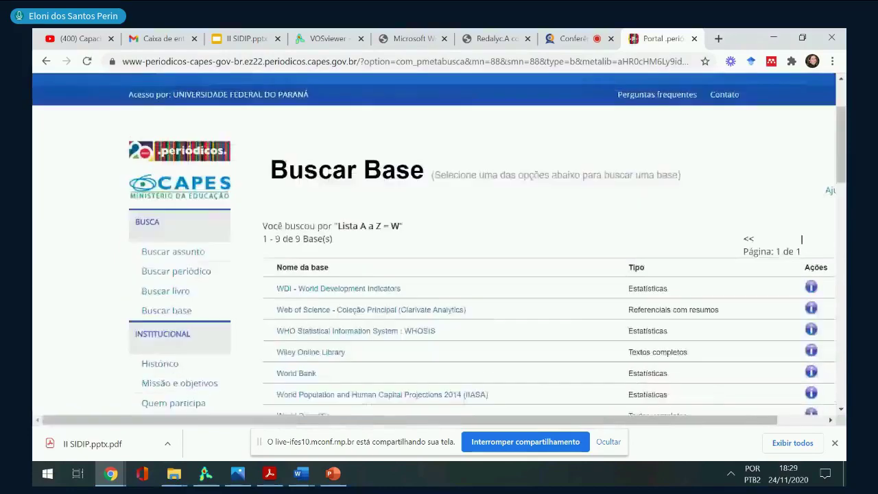
pyautogui.click(357, 305)
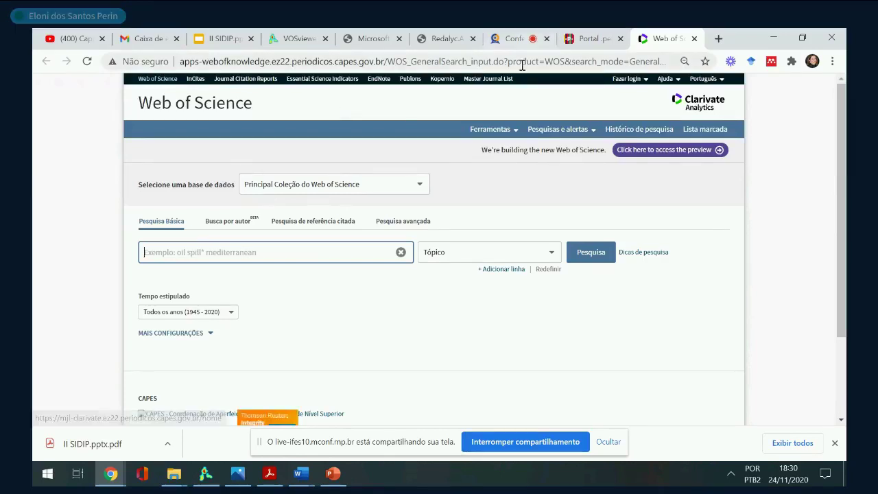
# Check the public chat of the web conference and return to the Web of Science search page
pyautogui.click(507, 40)
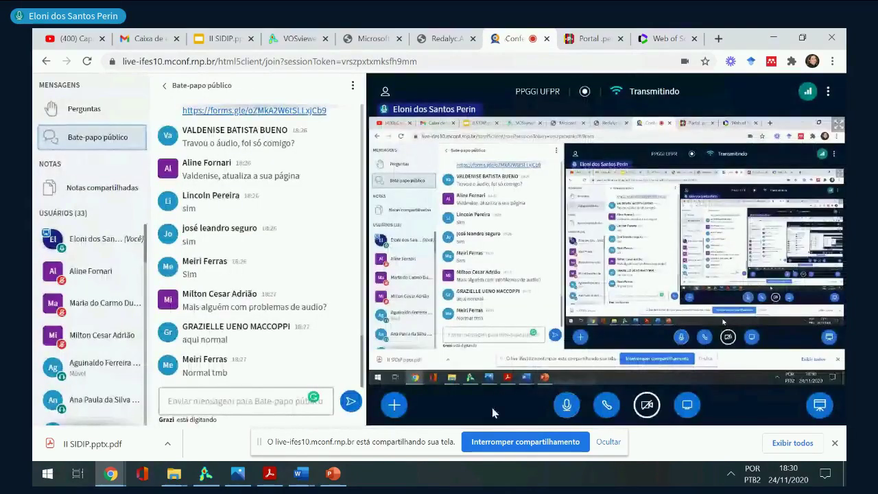
pyautogui.click(664, 39)
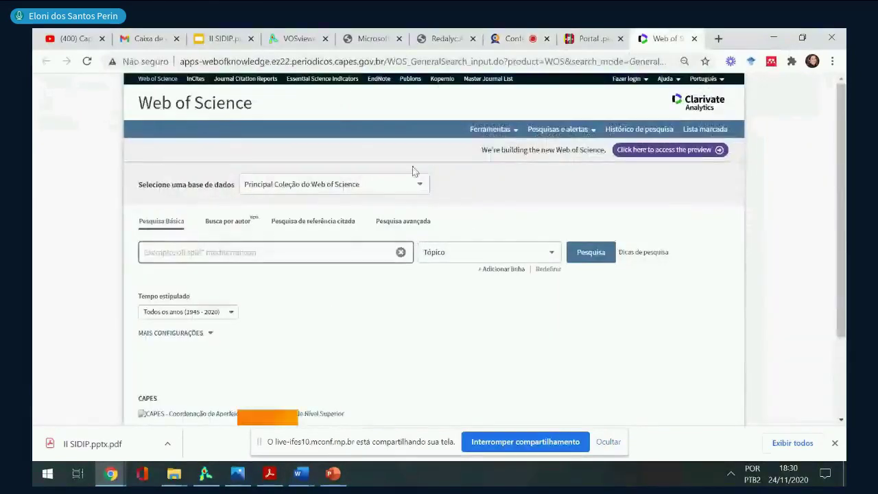
# Enter "higher education" as the first topic term and add a second topic row with And and the term learn*
pyautogui.click(154, 254)
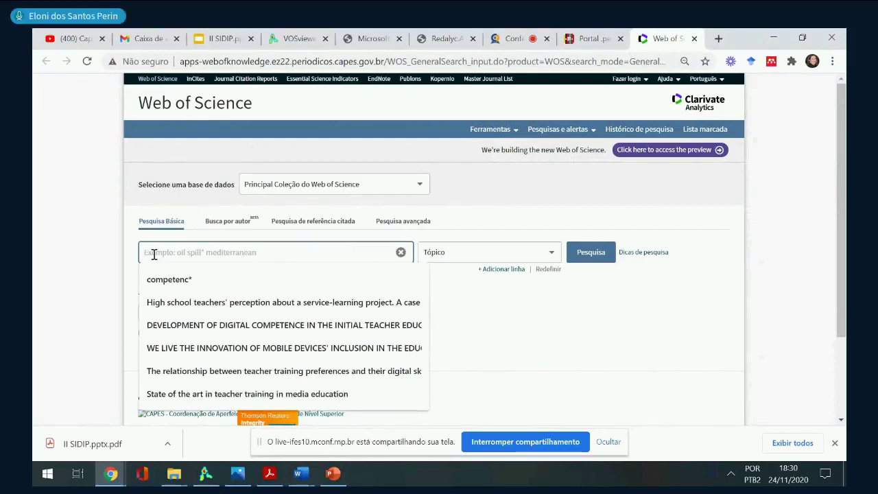
pyautogui.write('"higher education')
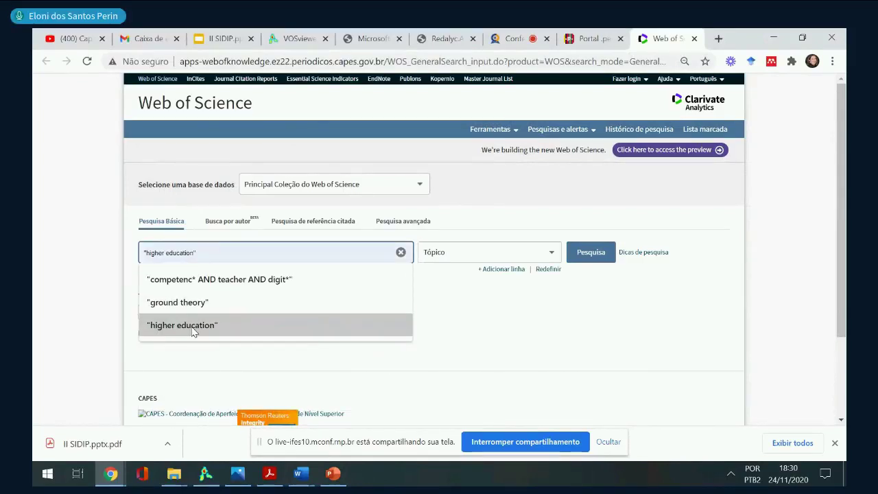
pyautogui.click(195, 324)
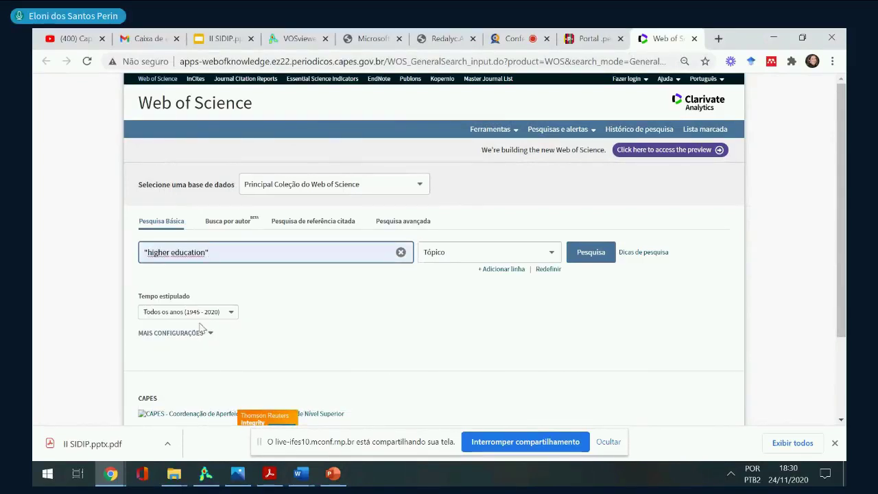
pyautogui.click(505, 270)
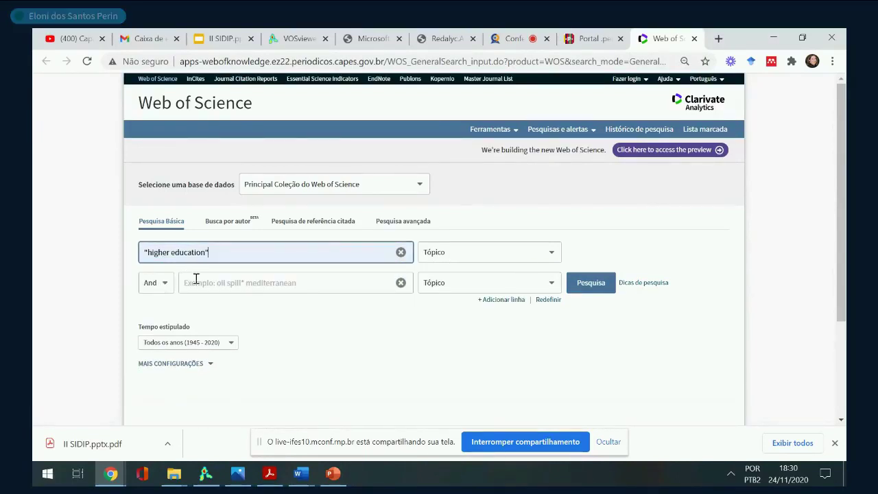
pyautogui.click(197, 280)
pyautogui.write('(')
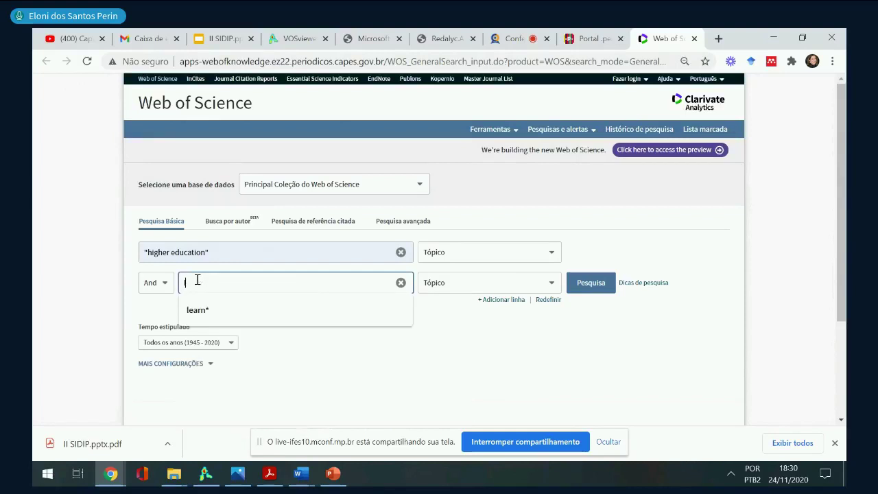
pyautogui.click(204, 313)
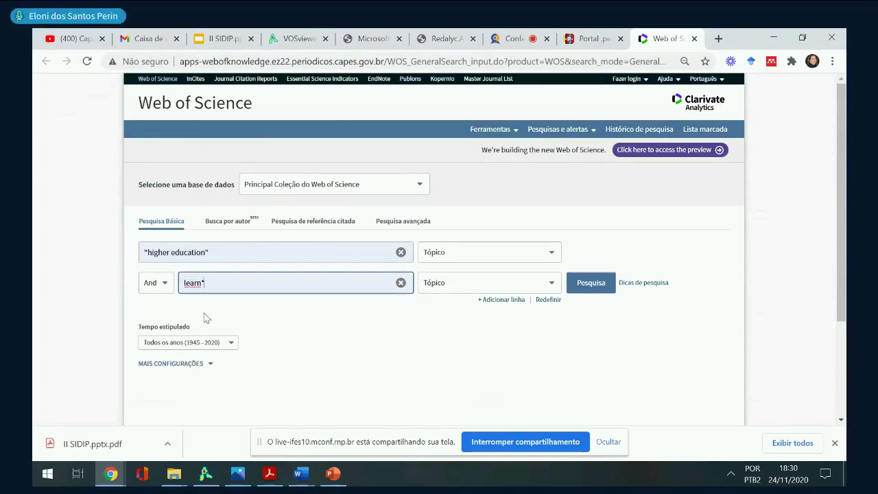
# Add a third topic row with And and the term technog*, and run the search
pyautogui.click(509, 300)
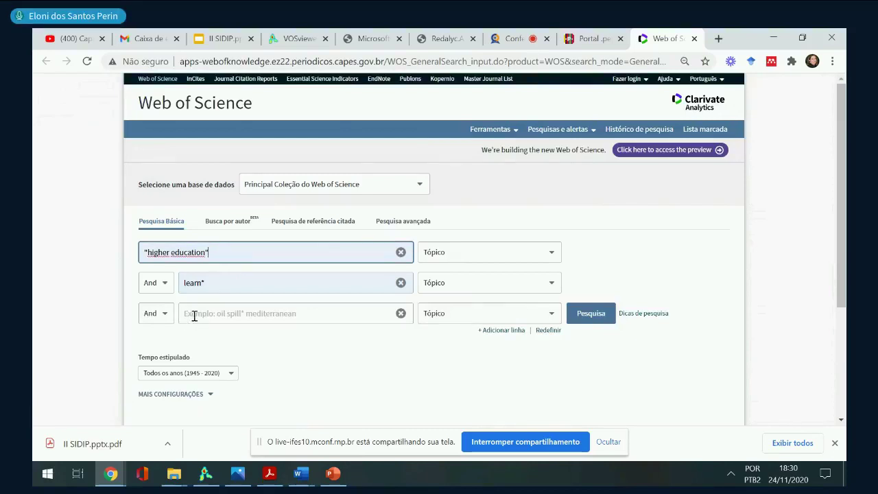
pyautogui.click(185, 316)
pyautogui.write('tec')
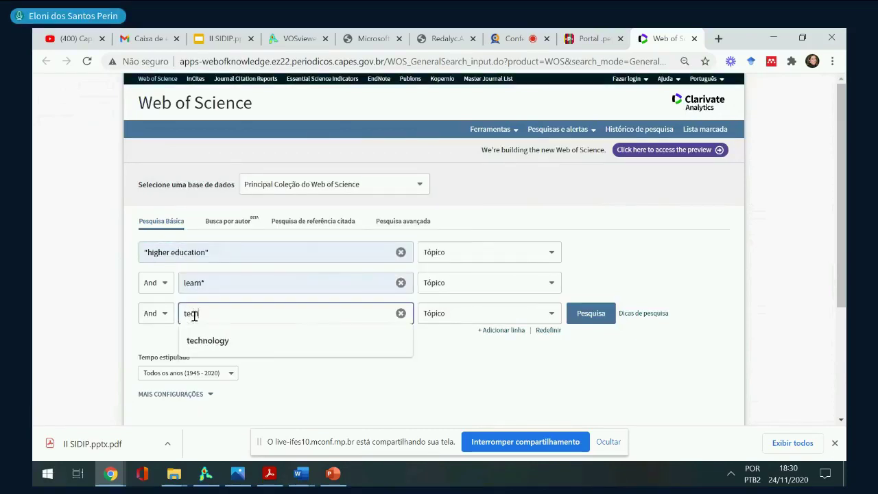
pyautogui.write('hnog')
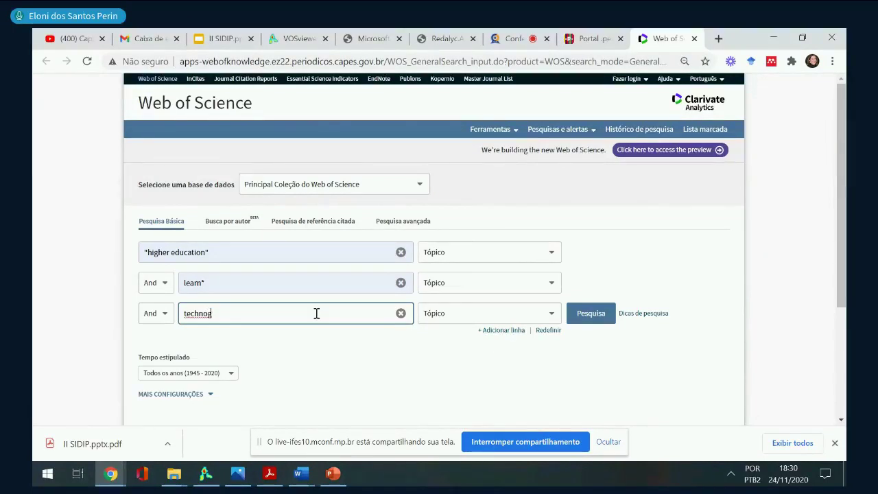
pyautogui.write('*')
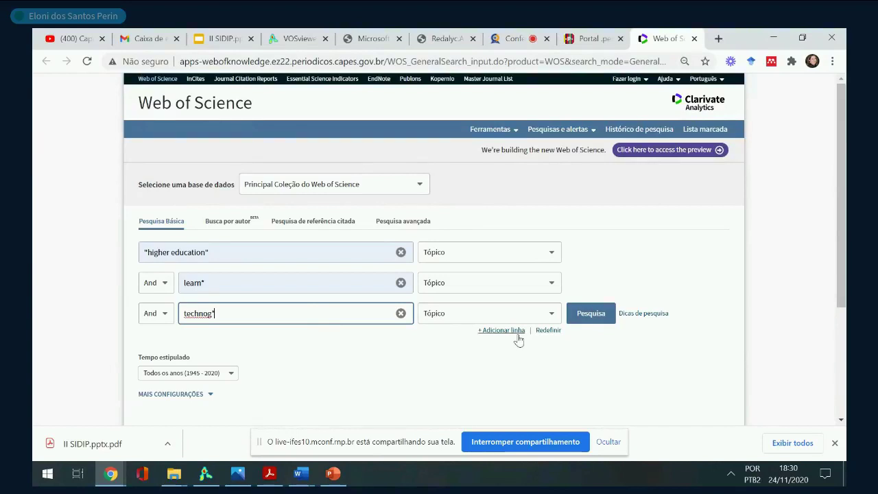
pyautogui.click(588, 319)
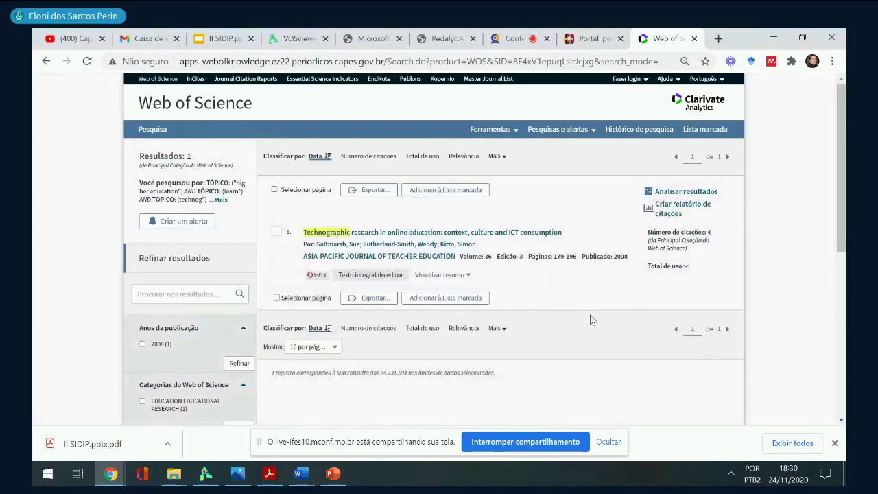
# Return to the search form, replace the third term with technology, and run the search again
pyautogui.click(46, 63)
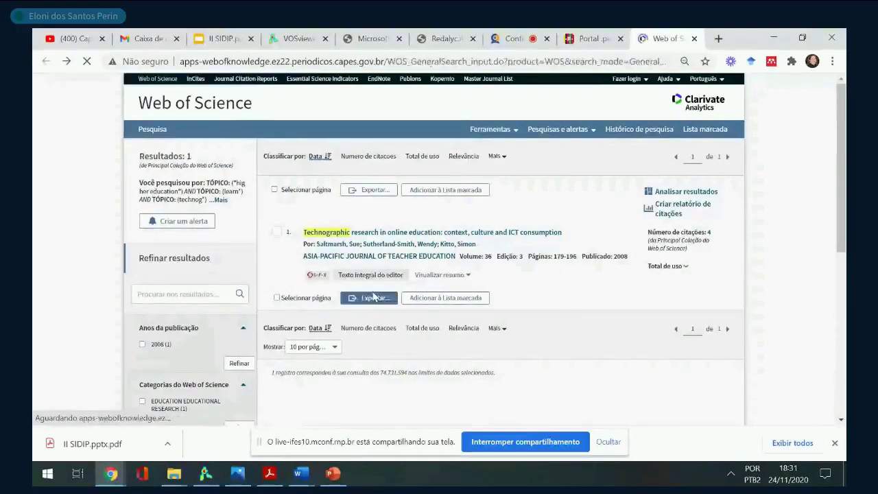
pyautogui.click(226, 315)
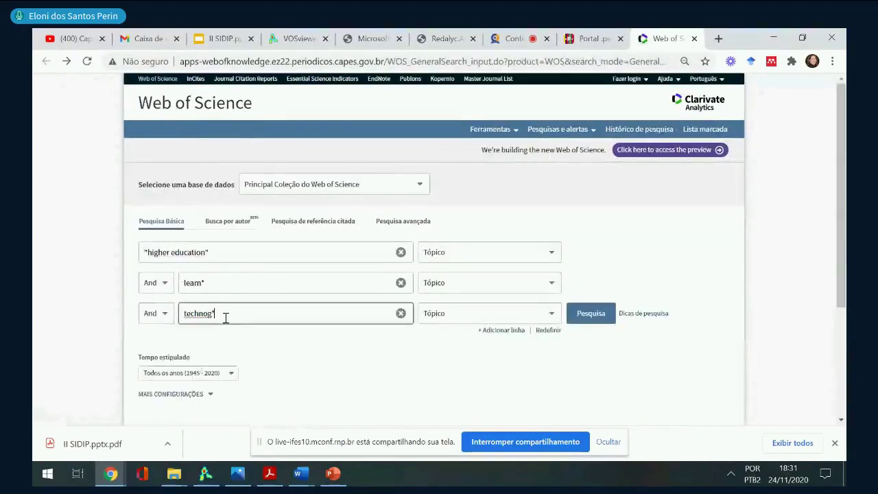
pyautogui.press('BackSpace')
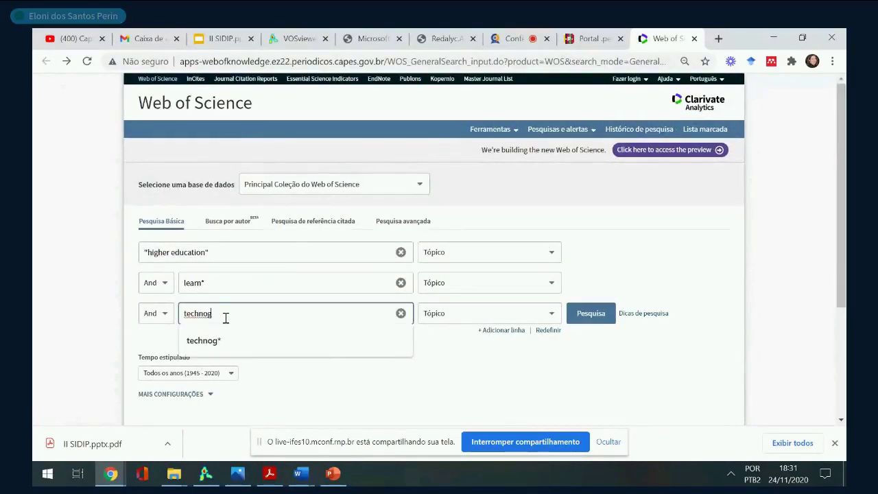
pyautogui.press('BackSpace')
pyautogui.write('logy')
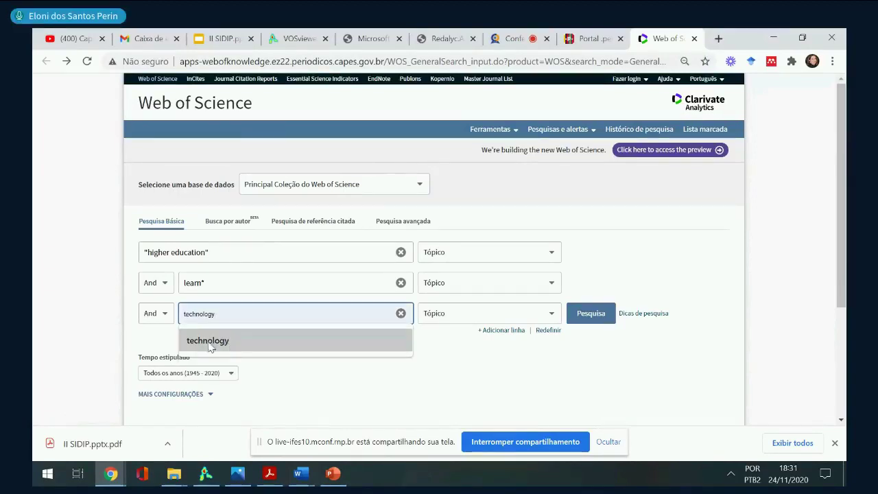
pyautogui.click(208, 341)
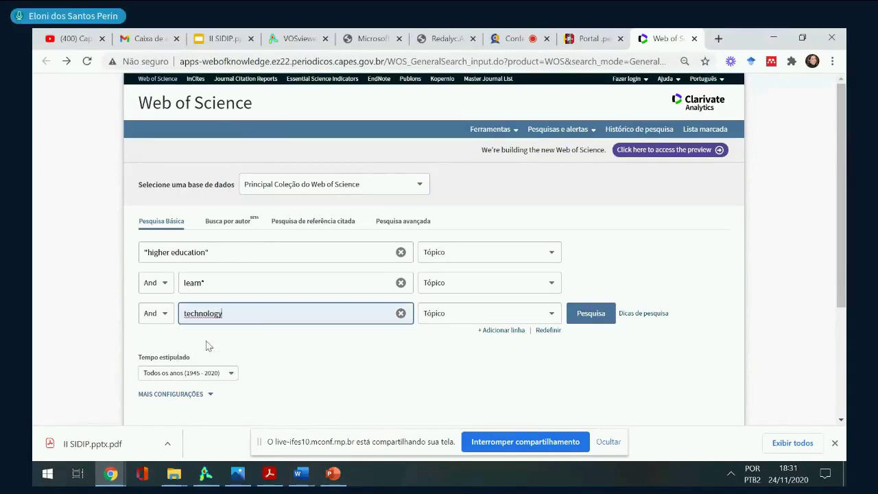
pyautogui.click(594, 314)
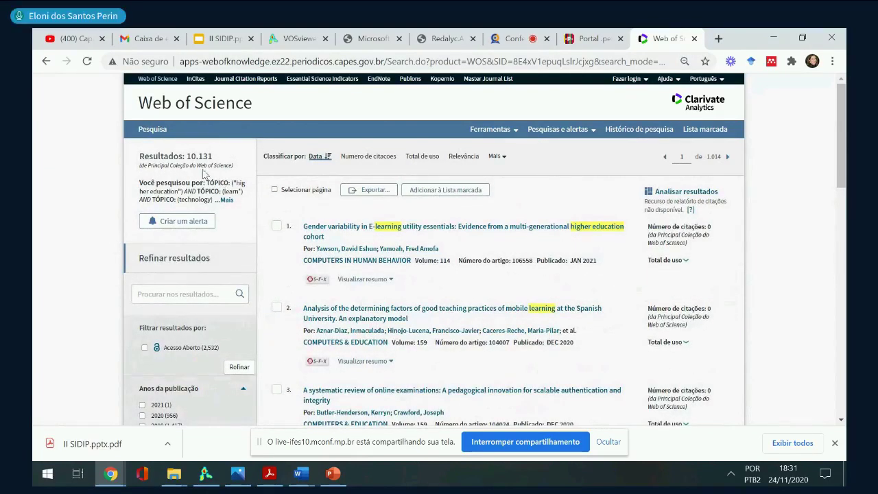
# Expand the search summary beside the results and highlight the query with its three topic terms
pyautogui.click(228, 200)
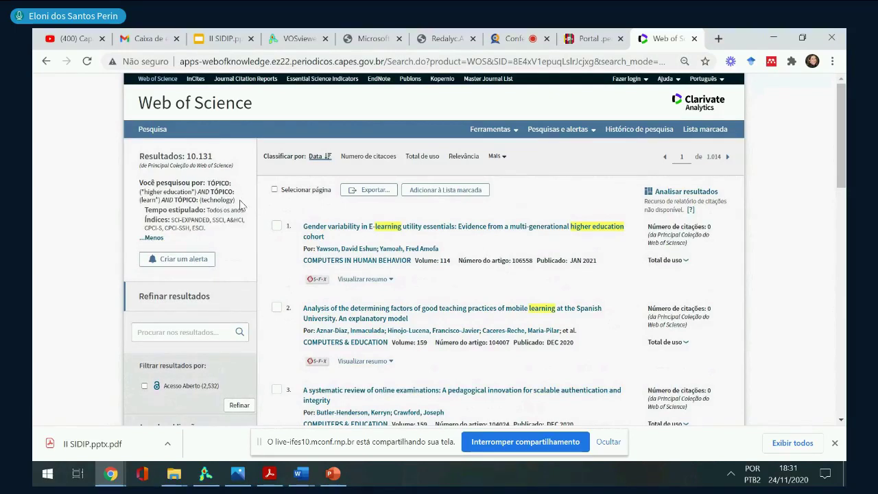
pyautogui.moveTo(235, 201); pyautogui.dragTo(140, 183)
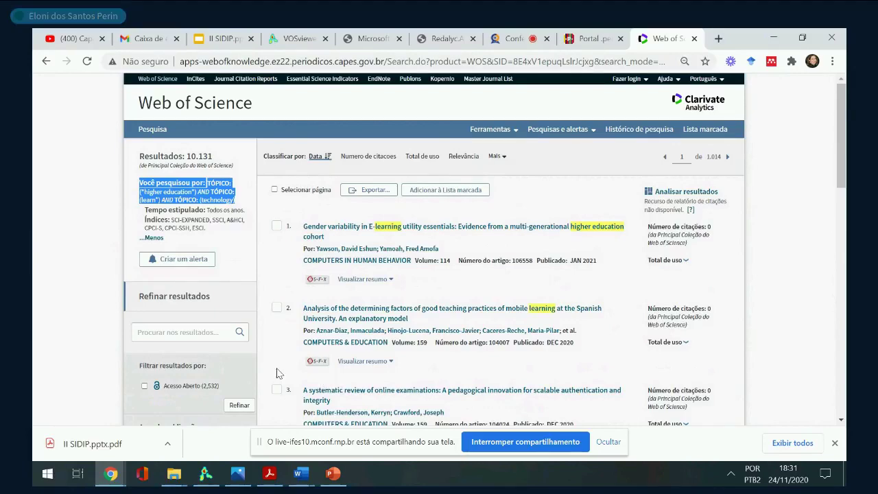
# Select the publication years 2021, 2020, 2019, 2018 and 2017 in the short list of result filters
pyautogui.scroll(-2, 276, 373)
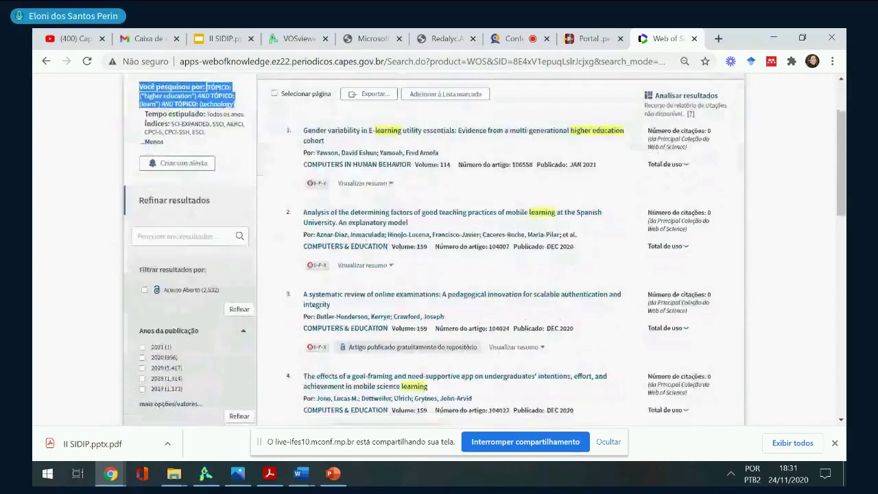
pyautogui.scroll(-2, 276, 373)
pyautogui.click(142, 231)
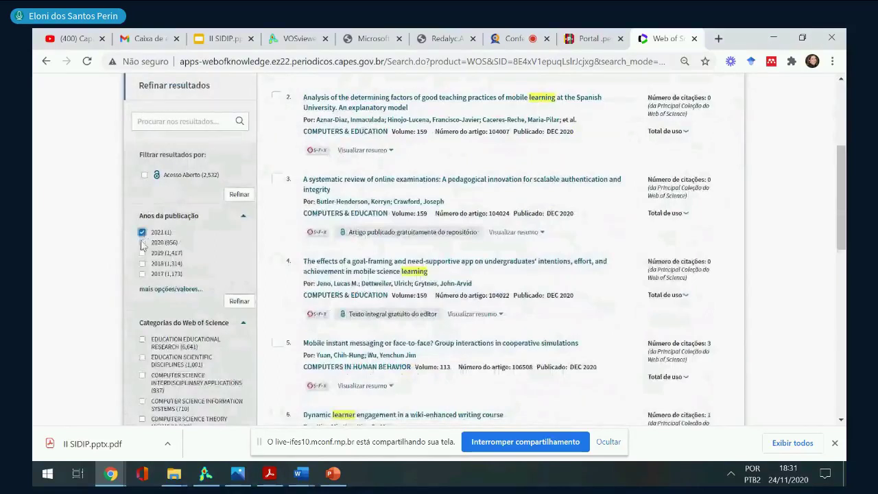
pyautogui.click(142, 242)
pyautogui.click(142, 252)
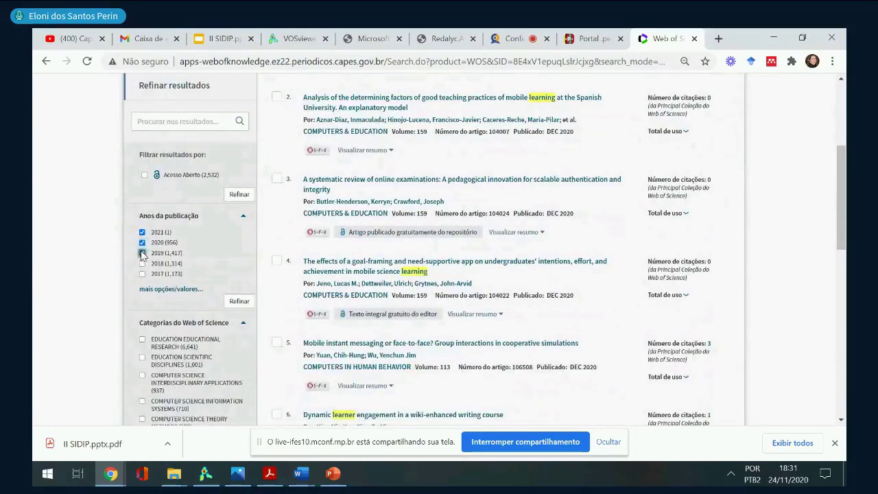
pyautogui.click(142, 264)
pyautogui.click(142, 274)
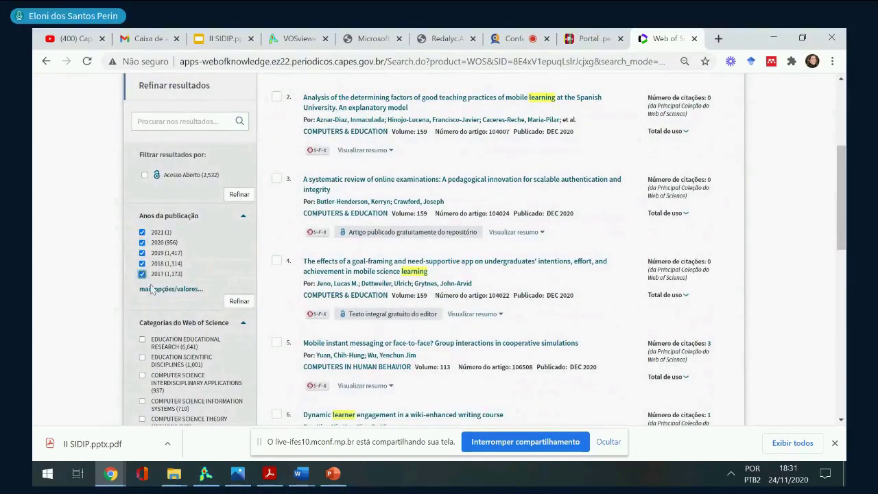
# Try to refine the results by the publication years 2021 to 2015 from the full year list, and reload the page
pyautogui.click(157, 291)
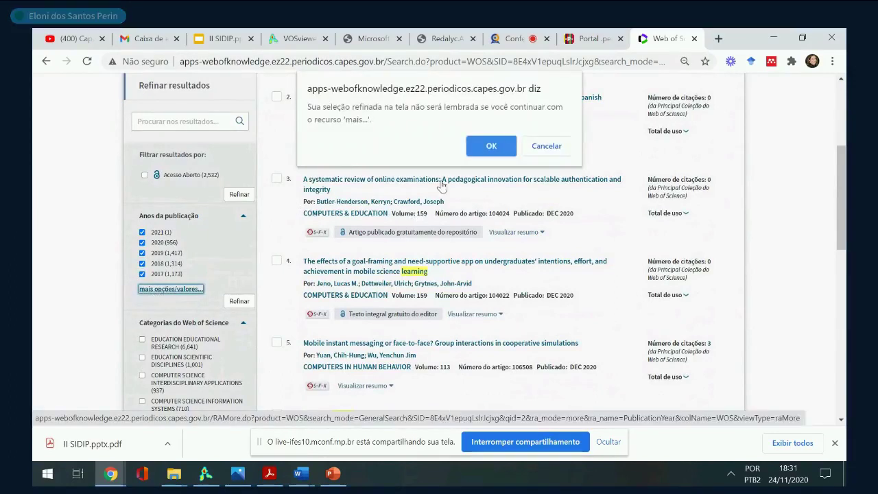
pyautogui.click(503, 147)
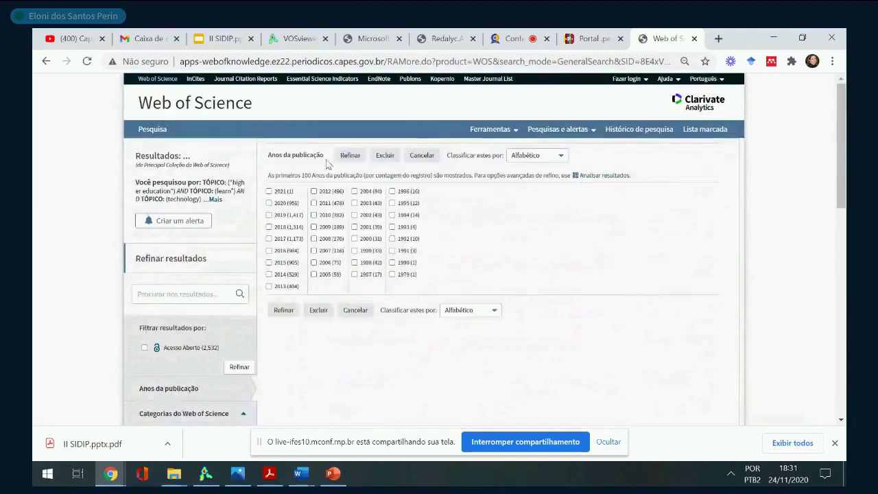
pyautogui.click(270, 192)
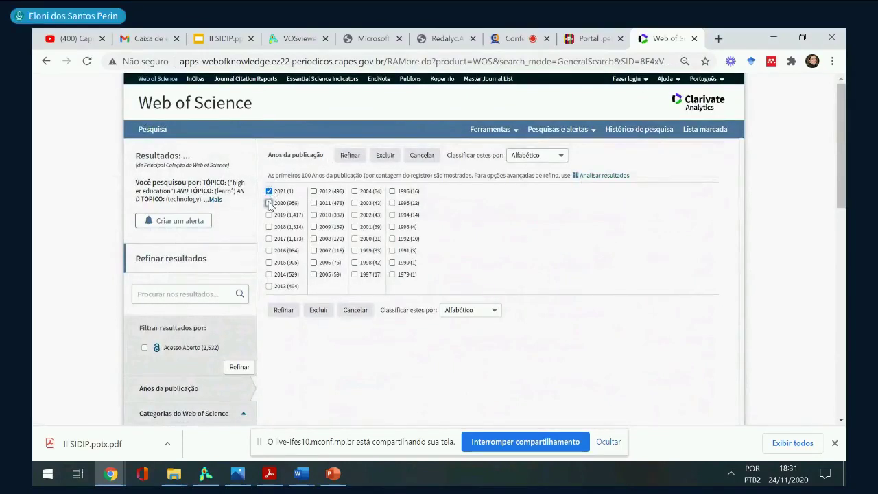
pyautogui.click(270, 203)
pyautogui.click(269, 215)
pyautogui.click(269, 226)
pyautogui.click(268, 239)
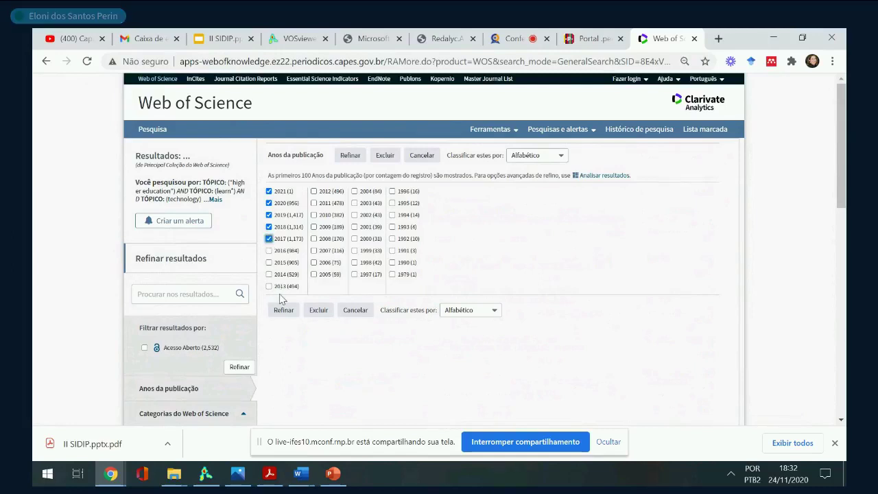
pyautogui.click(270, 251)
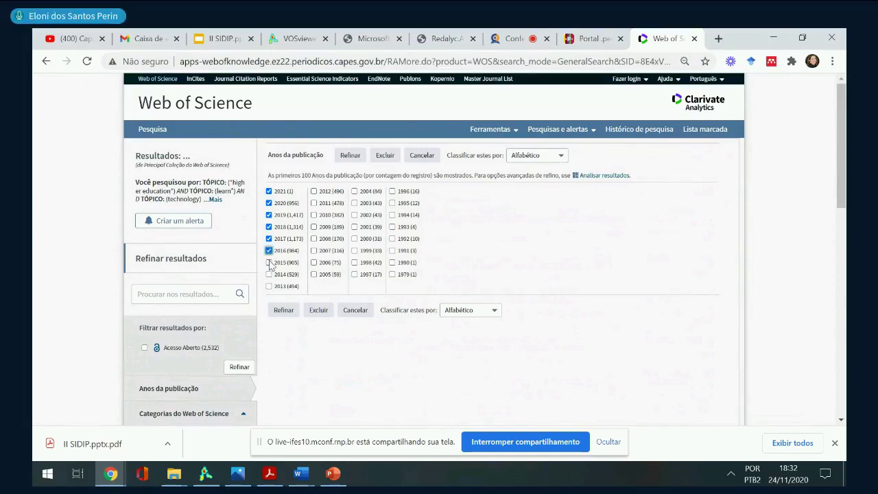
pyautogui.click(269, 263)
pyautogui.click(285, 311)
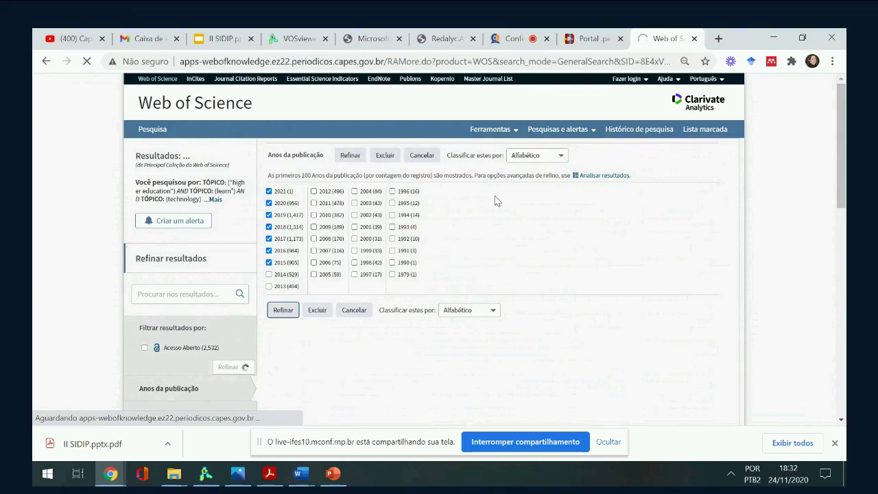
pyautogui.click(283, 310)
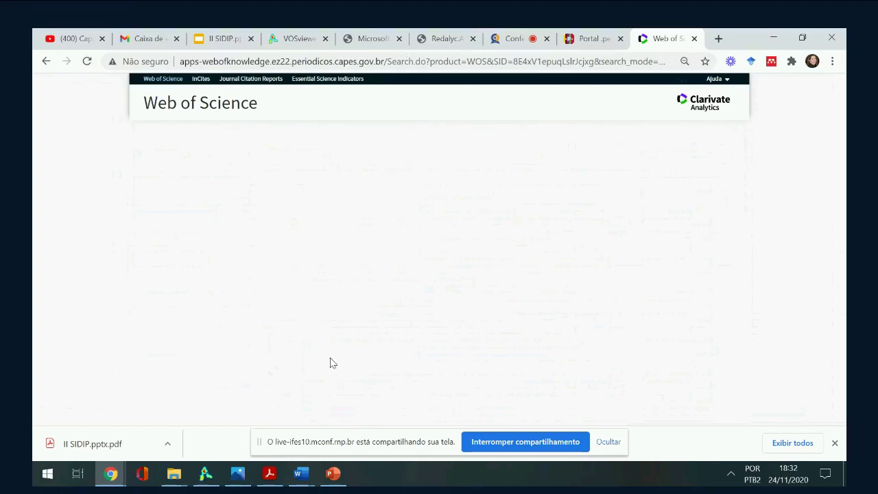
pyautogui.click(87, 62)
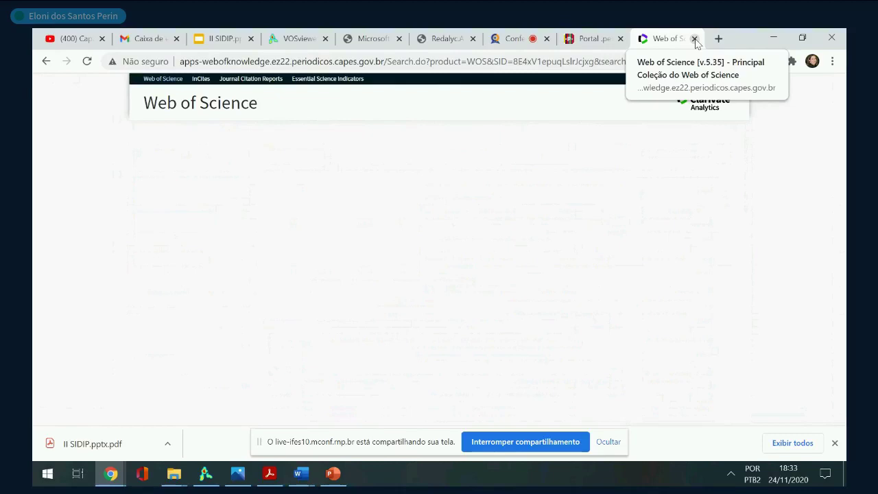
# Check the public chat messages in the web conference, and return to Web of Science
pyautogui.click(510, 41)
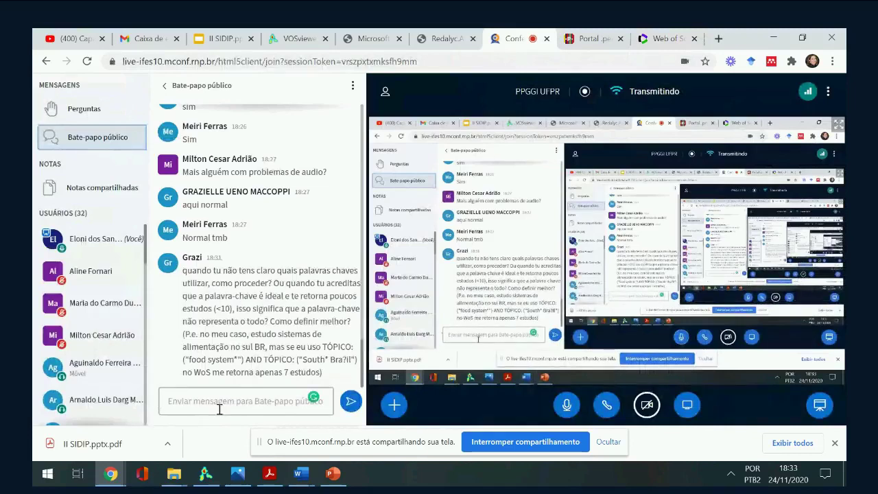
pyautogui.click(197, 402)
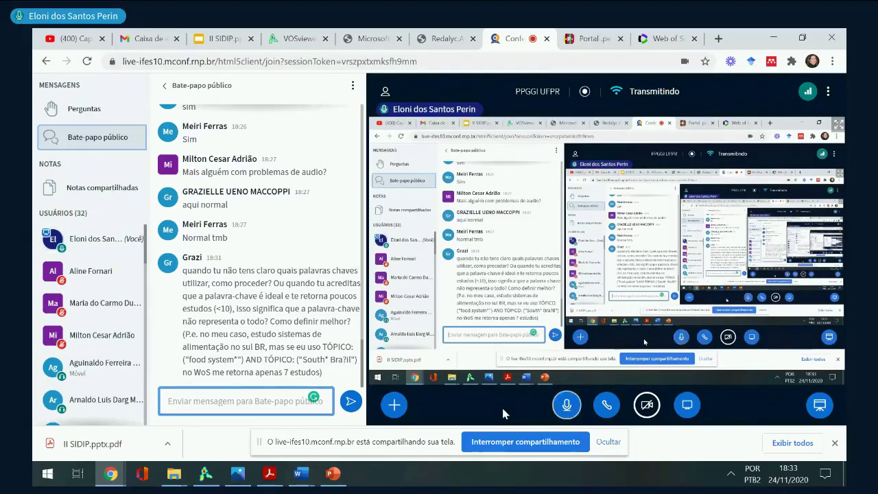
pyautogui.click(667, 38)
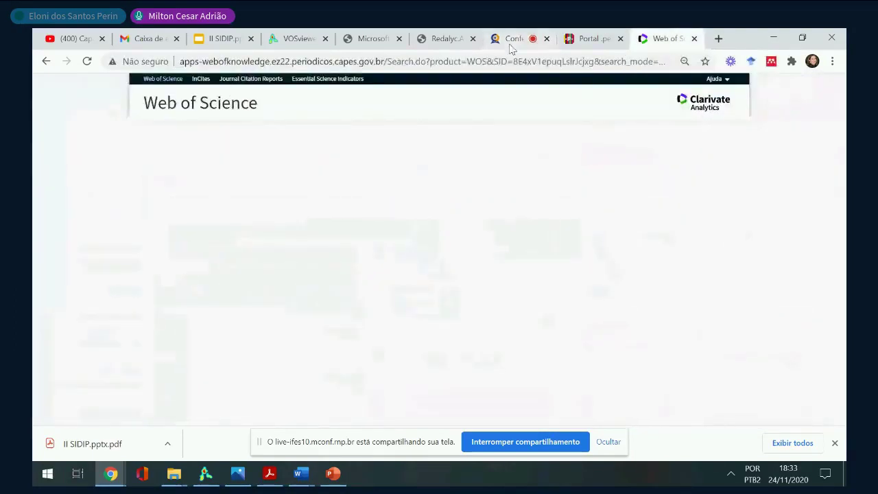
# Close the blank Web of Science page, reopen its main collection from the CAPES database list, and rerun the three-topic search
pyautogui.click(693, 39)
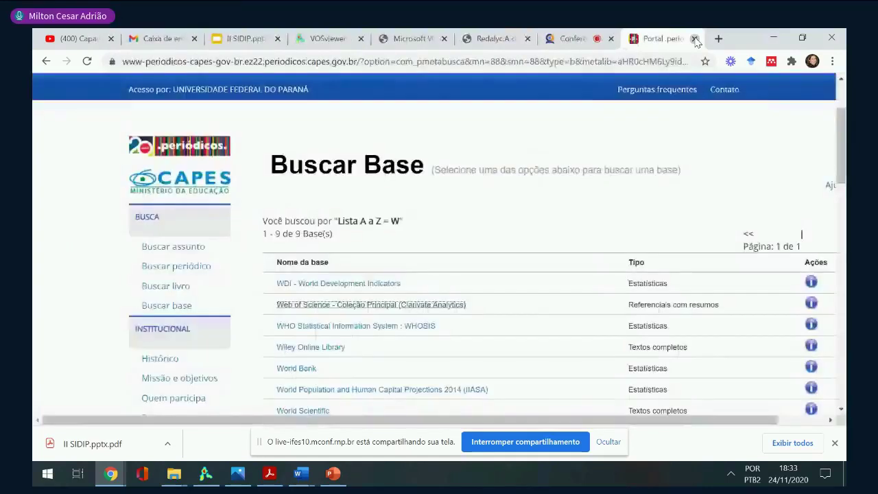
pyautogui.click(358, 307)
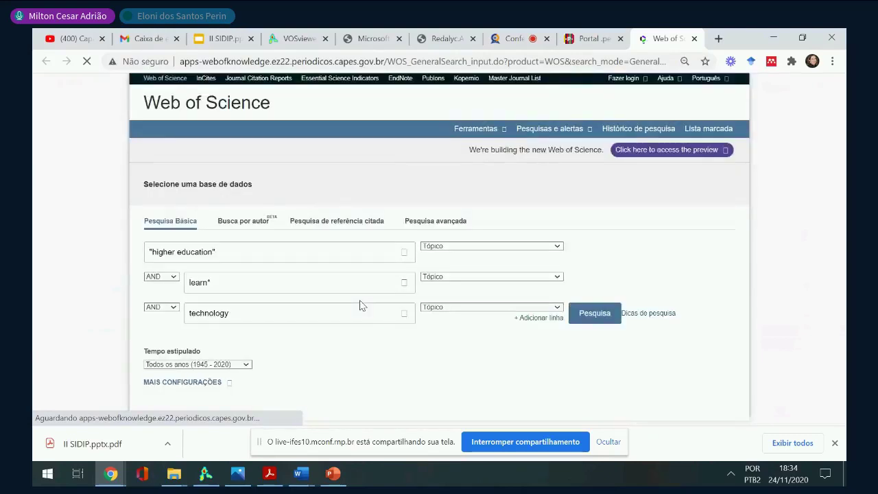
pyautogui.click(592, 316)
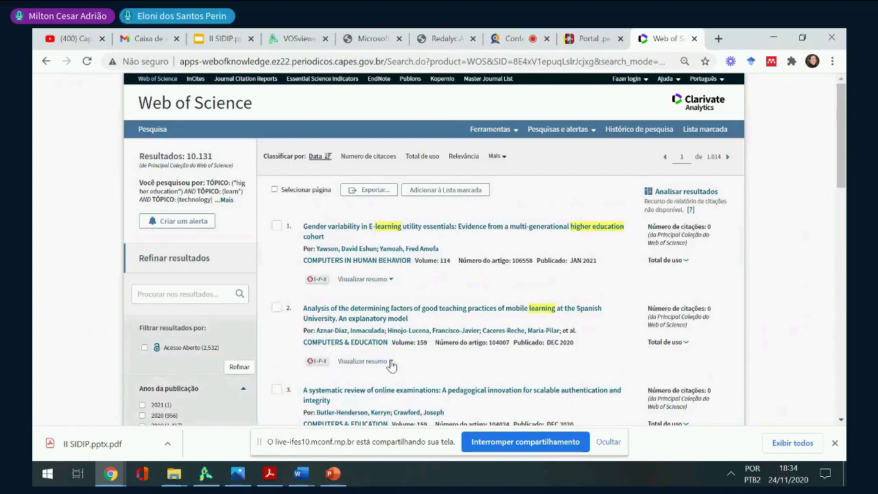
# Refine the results by the publication years 2015, 2016, 2017, 2018, 2019, 2020 and 2021 from the full year list
pyautogui.scroll(-3, 432, 274)
pyautogui.scroll(-1, 181, 308)
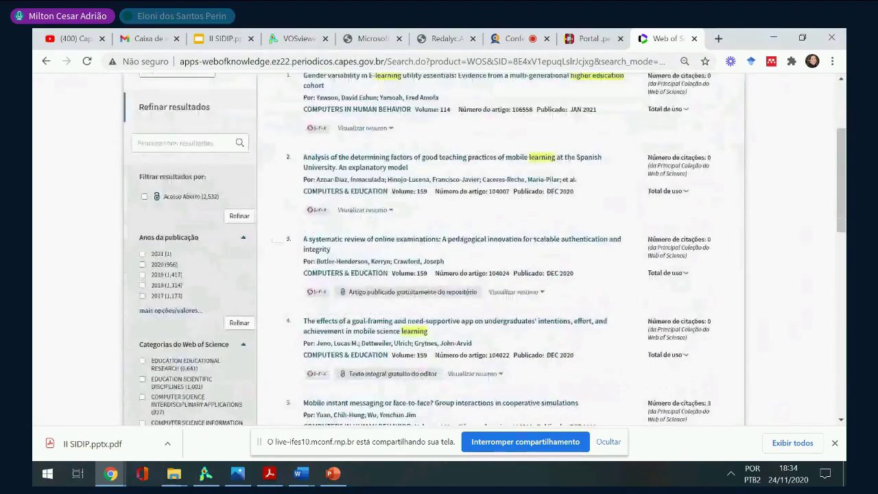
pyautogui.click(168, 312)
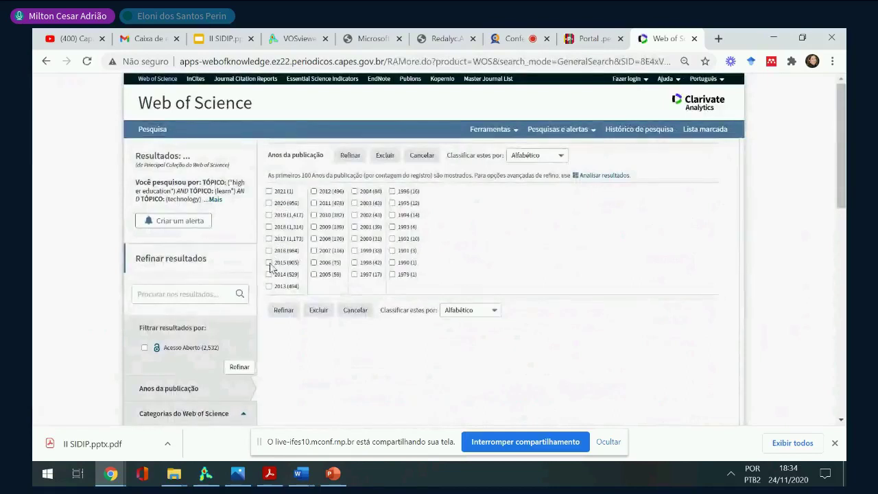
pyautogui.click(269, 262)
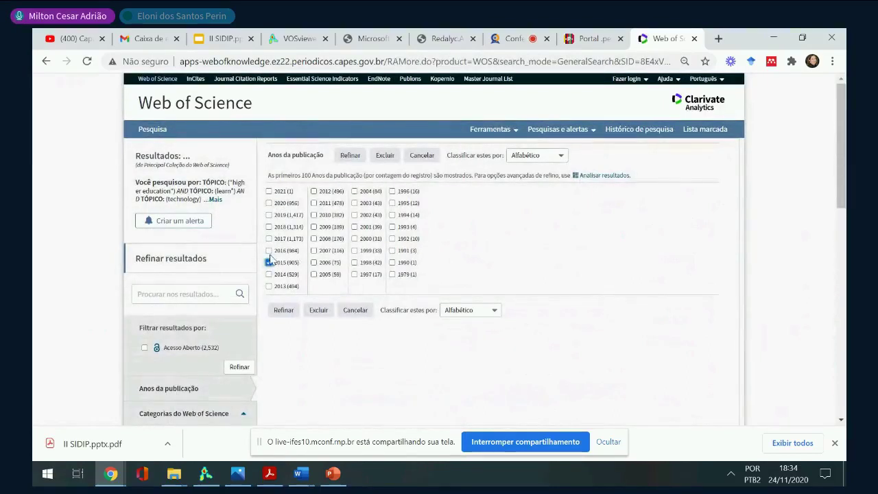
pyautogui.click(269, 251)
pyautogui.click(269, 238)
pyautogui.click(269, 227)
pyautogui.click(269, 215)
pyautogui.click(269, 203)
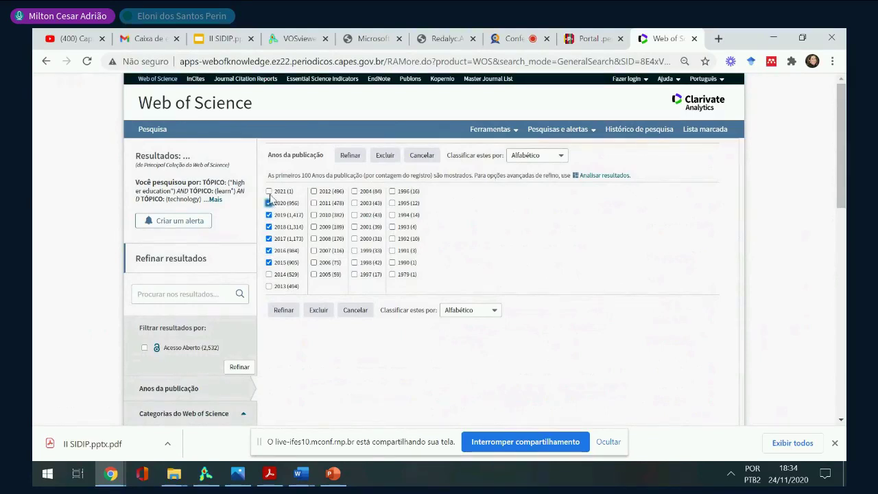
pyautogui.click(269, 192)
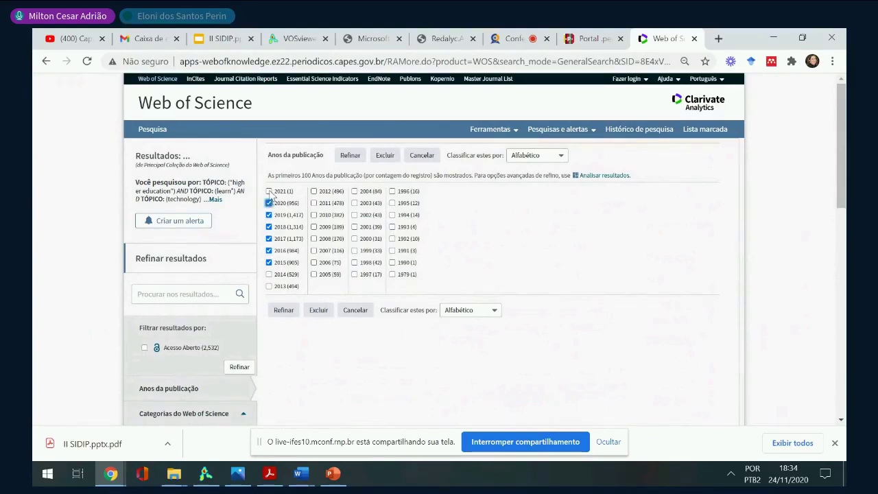
pyautogui.click(280, 317)
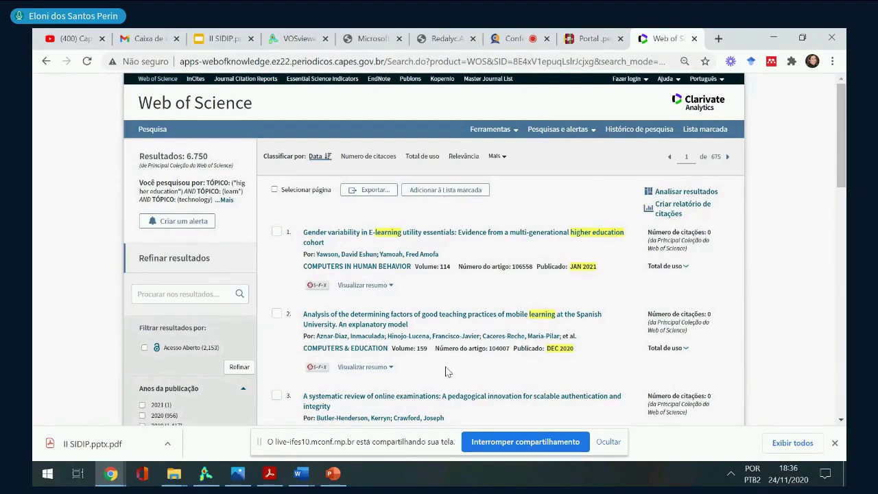
# Try sorting the results by relevance, and sort them by number of citations to review the most cited publications
pyautogui.click(471, 161)
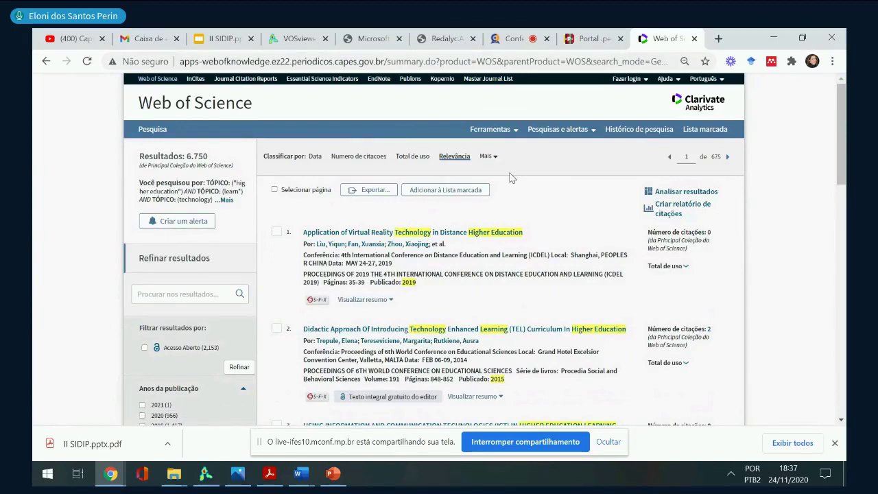
pyautogui.click(359, 158)
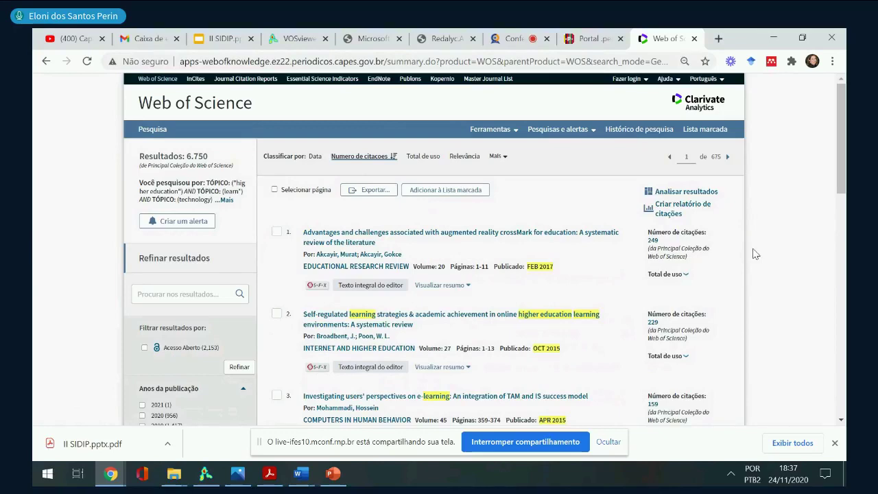
pyautogui.scroll(-2, 756, 253)
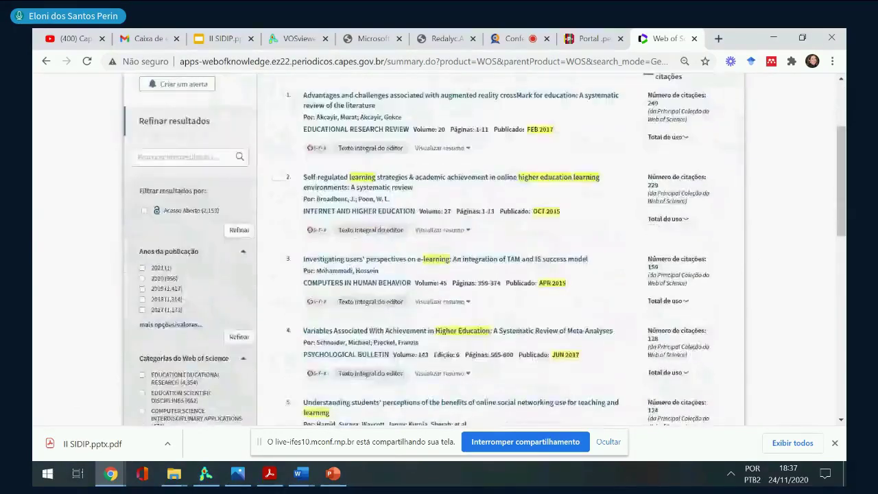
pyautogui.scroll(-2, 756, 254)
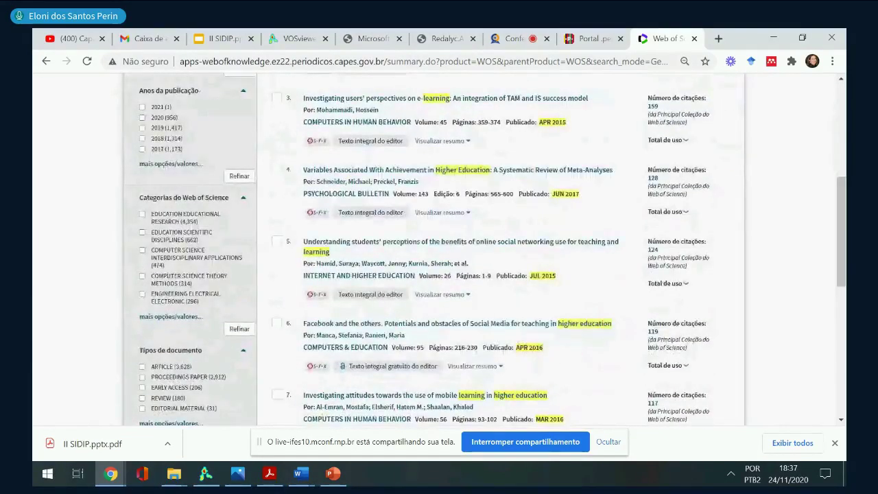
pyautogui.scroll(-1, 755, 254)
pyautogui.scroll(-1, 756, 254)
pyautogui.scroll(3, 755, 254)
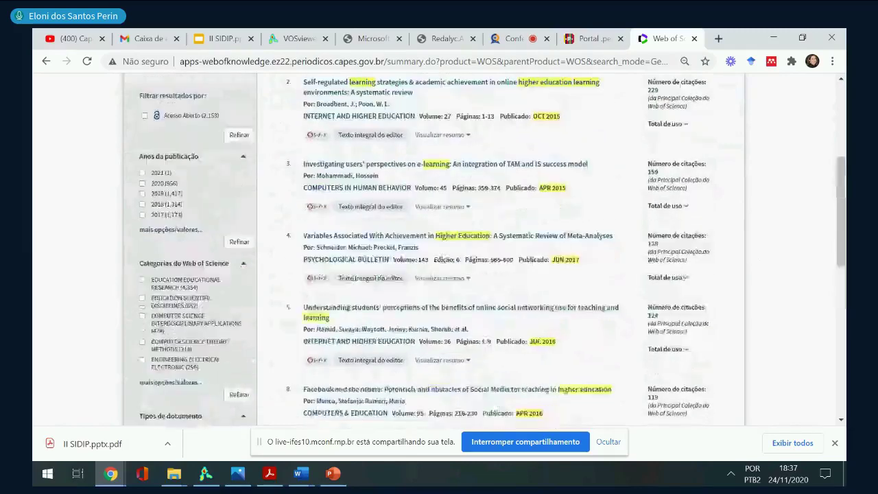
pyautogui.scroll(3, 540, 252)
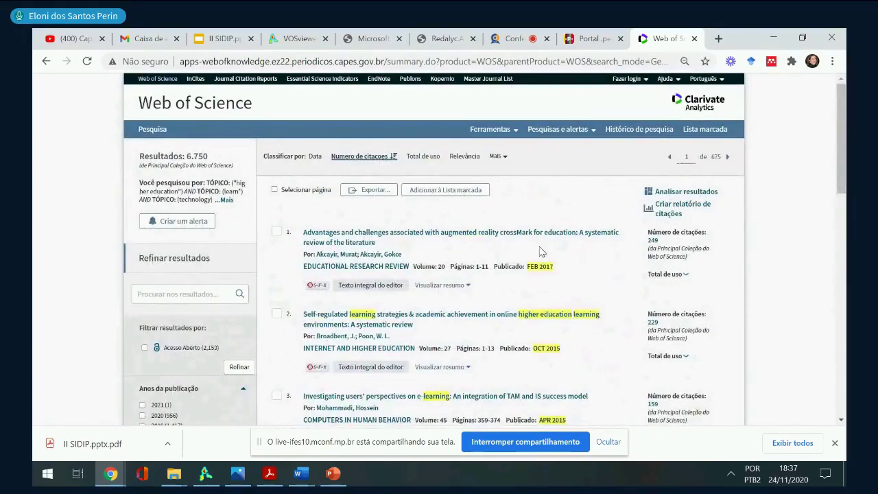
# Start exporting the results to other file formats, and choose to export a range of records
pyautogui.click(369, 194)
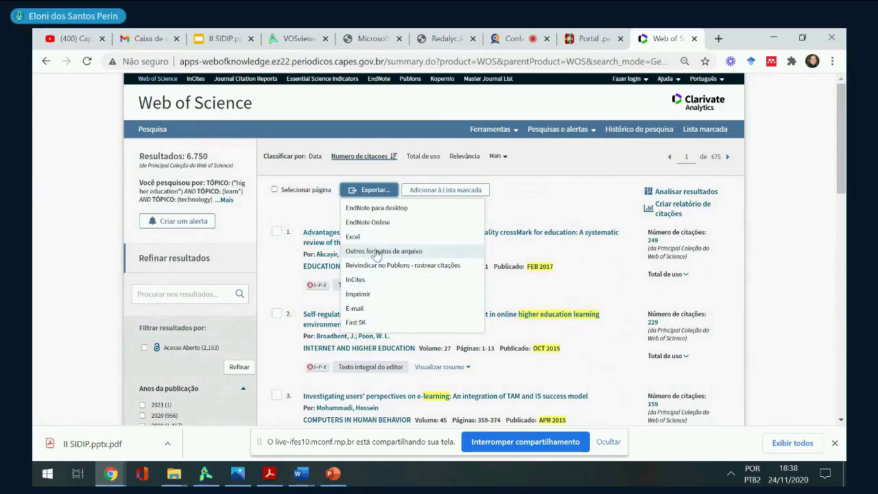
pyautogui.click(376, 251)
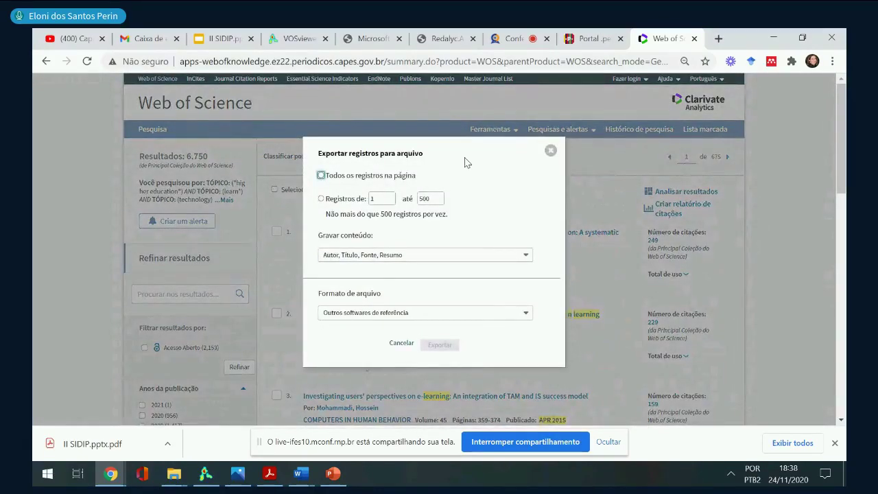
pyautogui.click(321, 199)
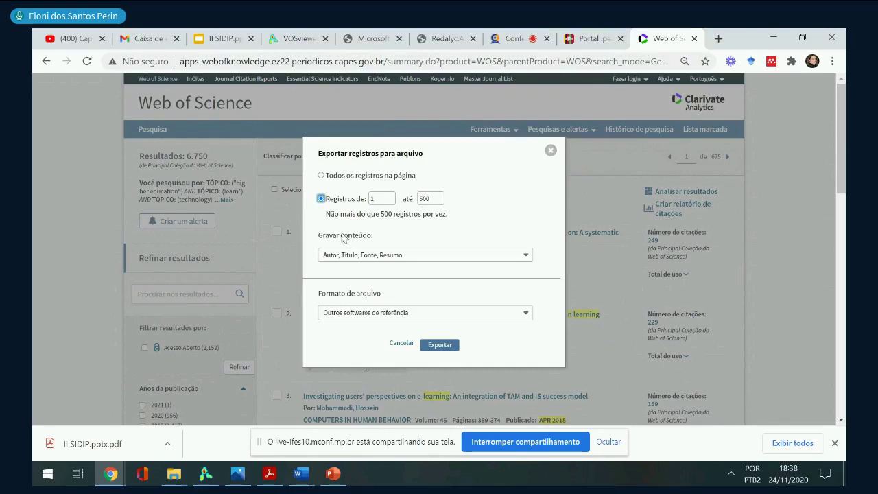
# Set the export range to records 501 to 1000
pyautogui.click(380, 199)
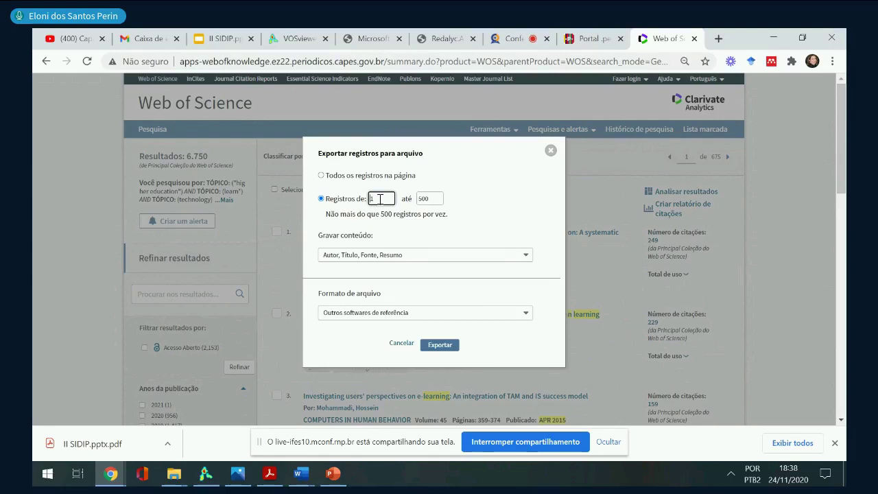
pyautogui.write('501')
pyautogui.click(427, 198)
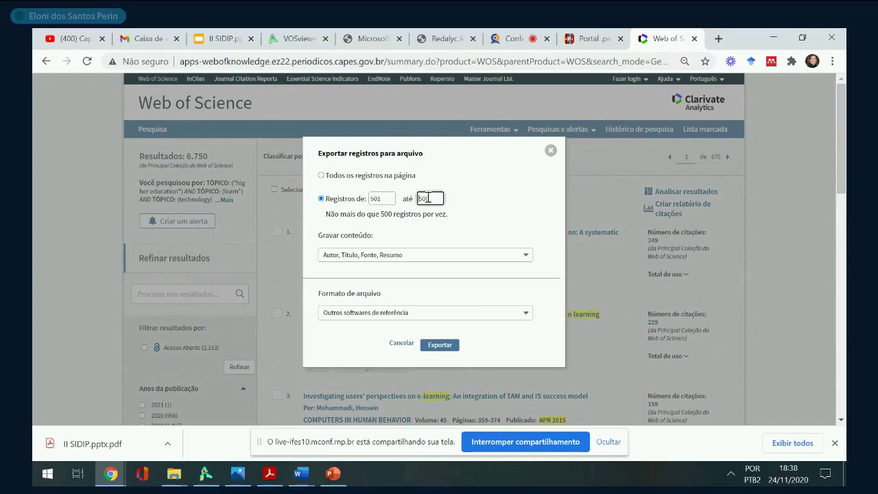
pyautogui.press('BackSpace')
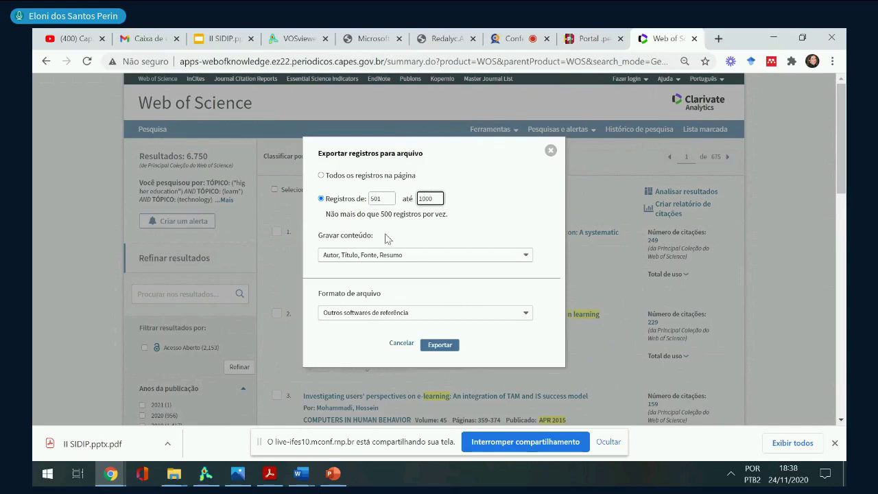
# Clear the first record number of the export range and set the last record to 500
pyautogui.doubleClick(384, 199)
pyautogui.press('BackSpace')
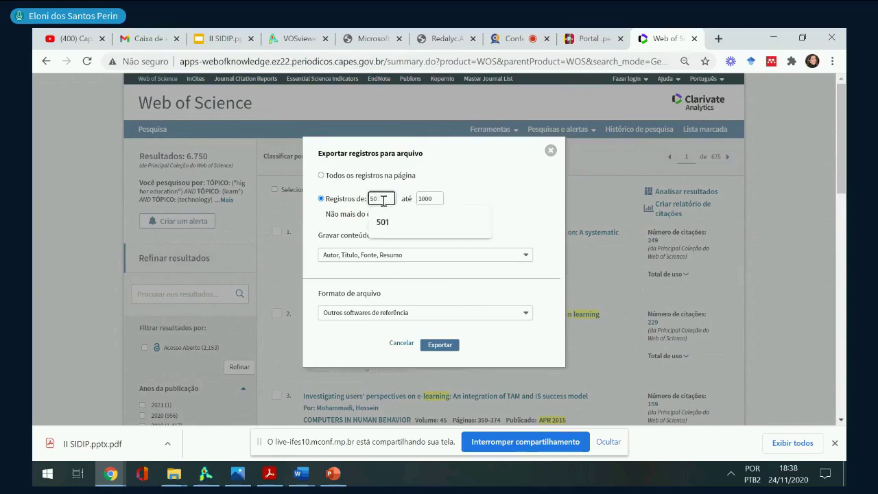
pyautogui.click(426, 198)
pyautogui.press('BackSpace')
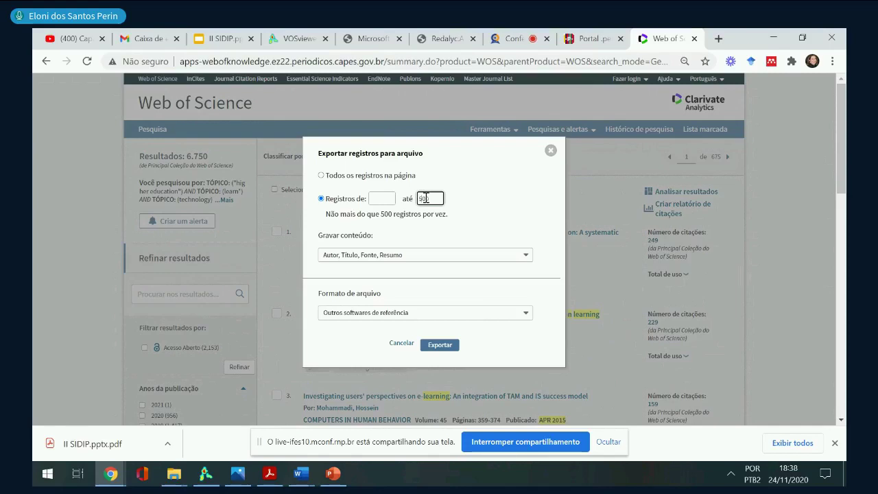
# Set the exported record content to Registro completo e Referências citadas
pyautogui.click(521, 256)
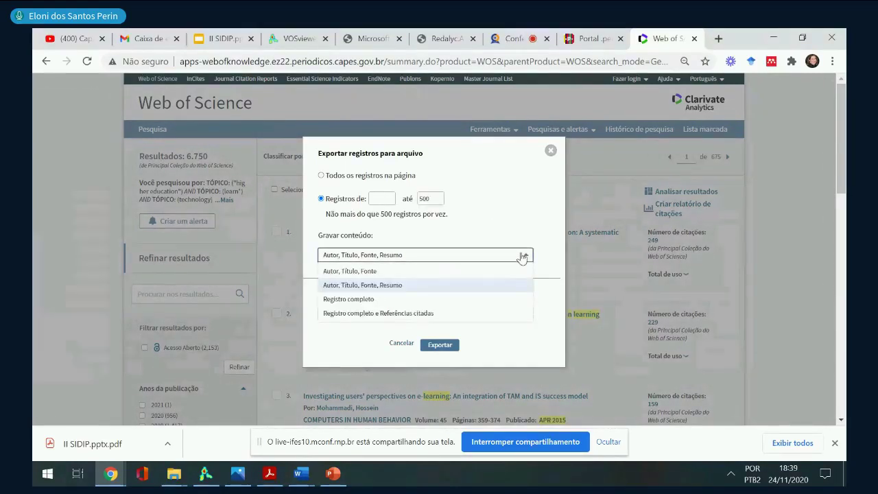
pyautogui.click(360, 314)
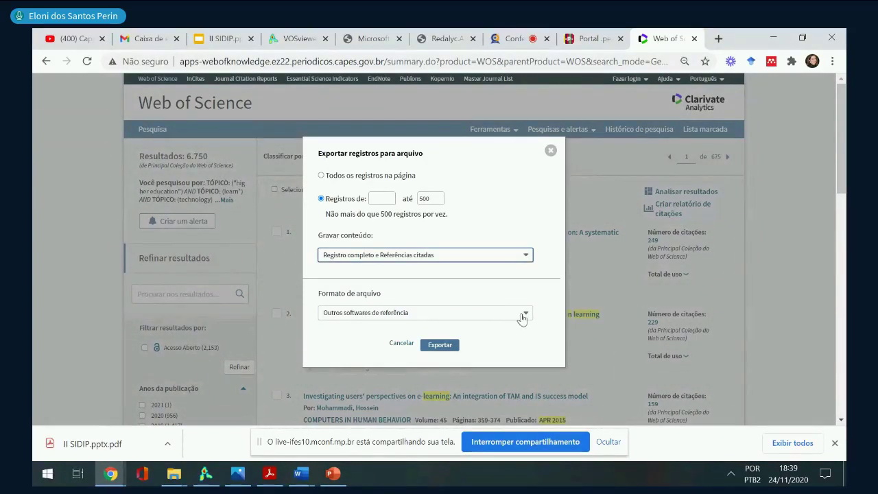
pyautogui.click(523, 263)
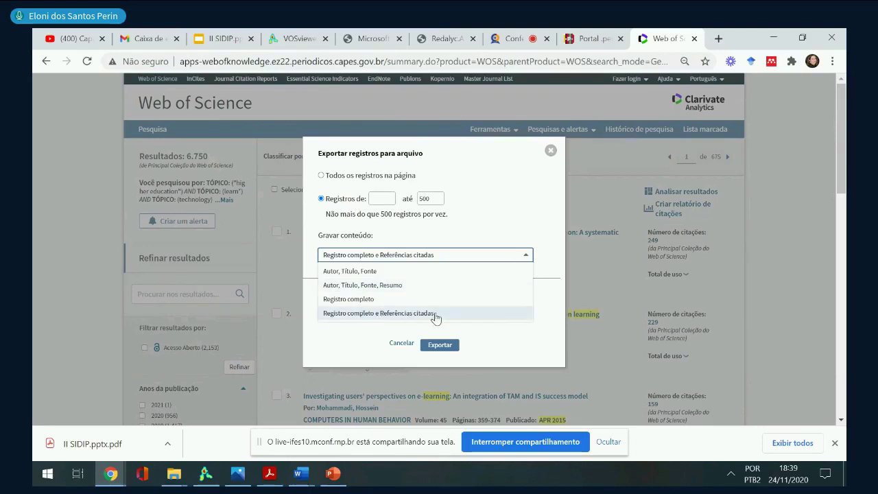
pyautogui.click(365, 315)
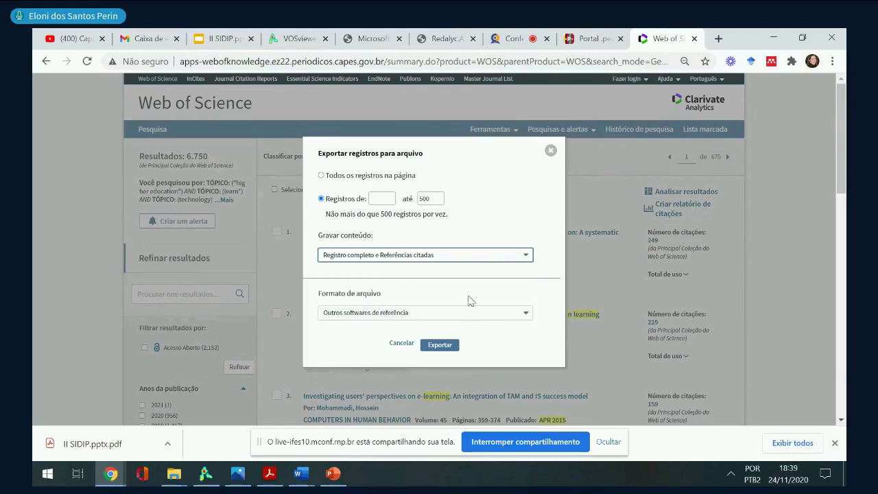
# Choose Separado por tabulações (Win) as the file format and try to export the records
pyautogui.click(523, 315)
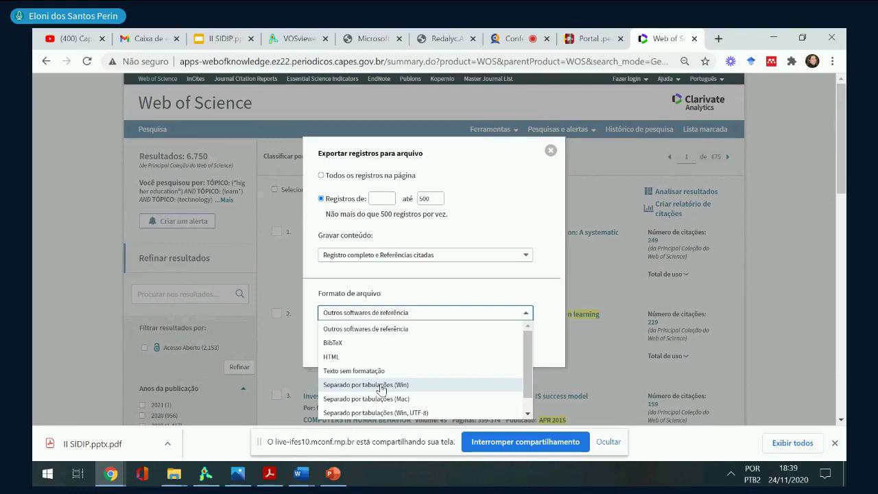
pyautogui.click(356, 386)
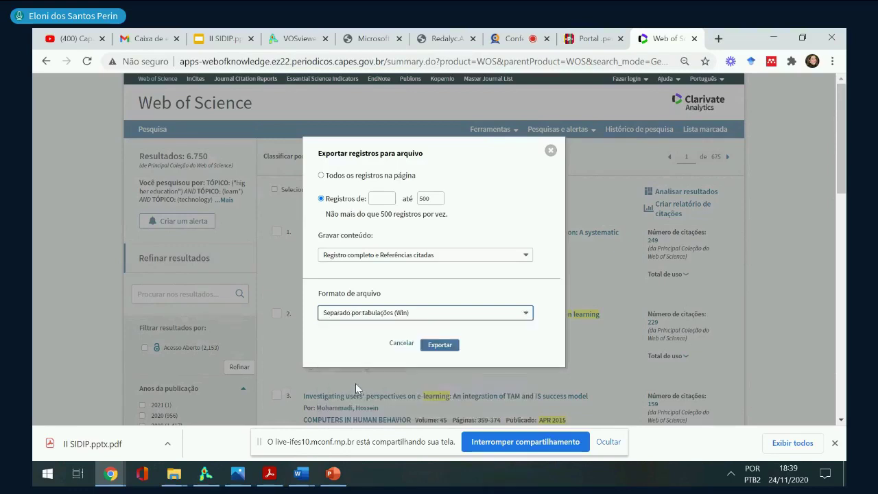
pyautogui.click(441, 345)
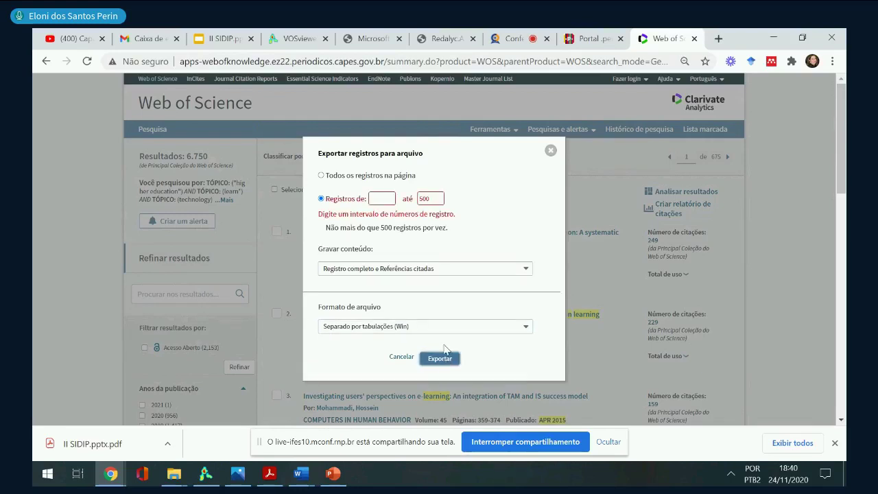
# Set the first record of the range to 1 and export the records
pyautogui.click(380, 199)
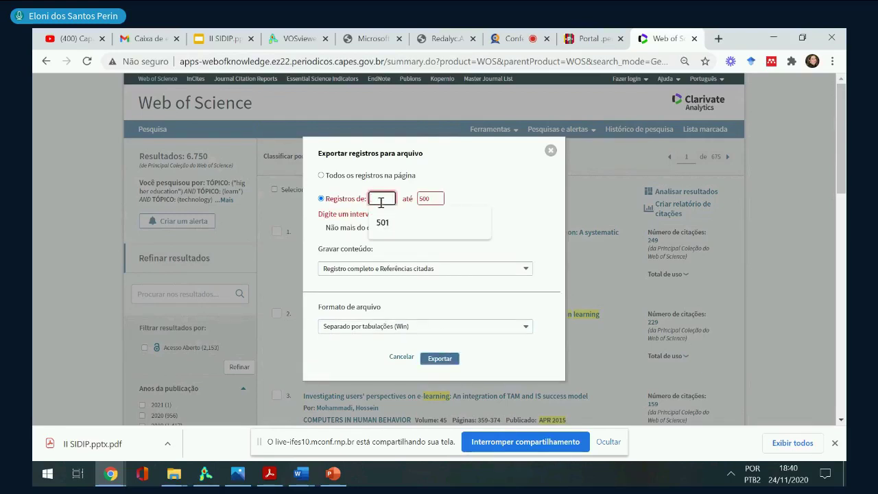
pyautogui.write('1')
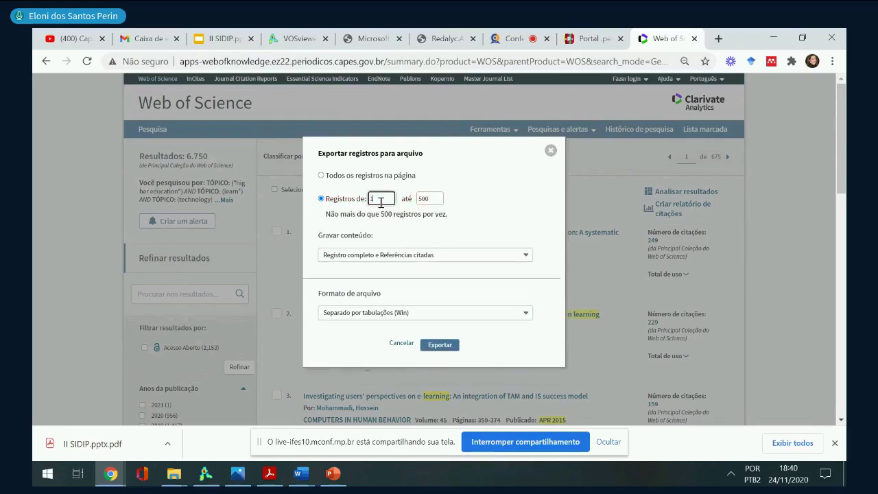
pyautogui.click(439, 346)
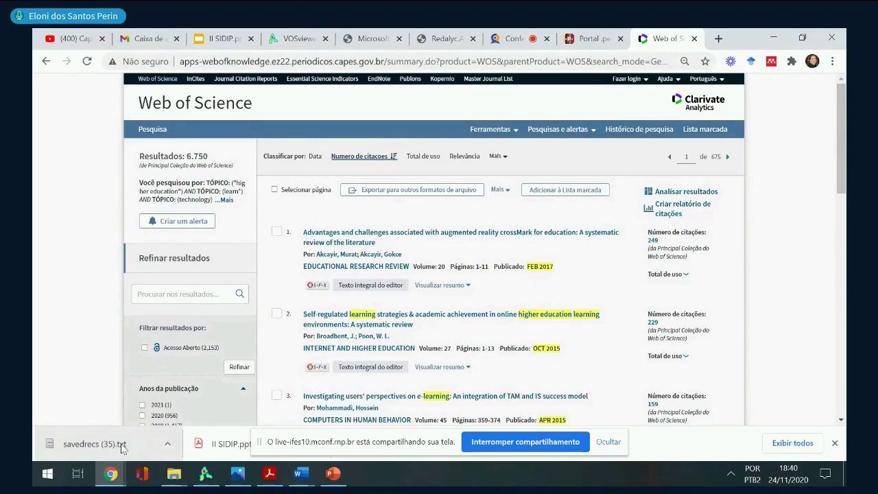
# Put the downloaded savedrecs (35).txt into the II SIDIP folder and rename the file as Teste
pyautogui.moveTo(125, 445)
pyautogui.mouseDown()
pyautogui.moveTo(151, 474)
pyautogui.moveTo(174, 475)
pyautogui.moveTo(162, 425)
pyautogui.moveTo(221, 271)
pyautogui.mouseUp()
pyautogui.click(213, 271)
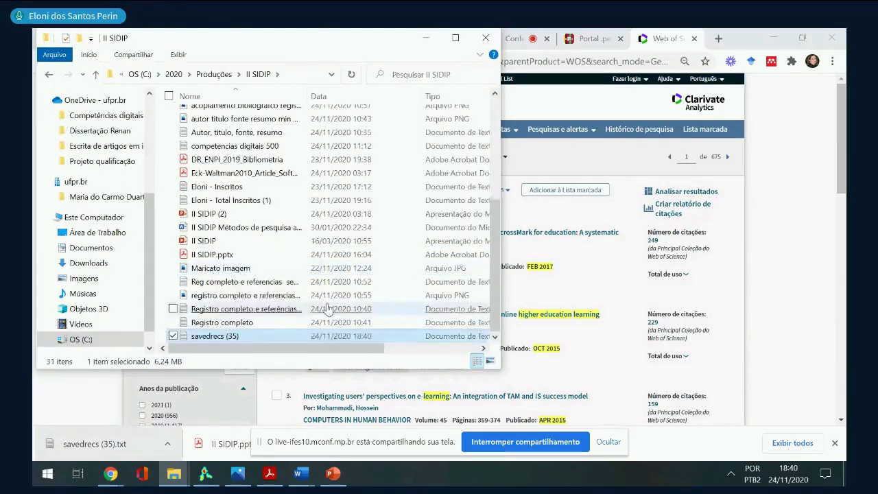
pyautogui.doubleClick(209, 336)
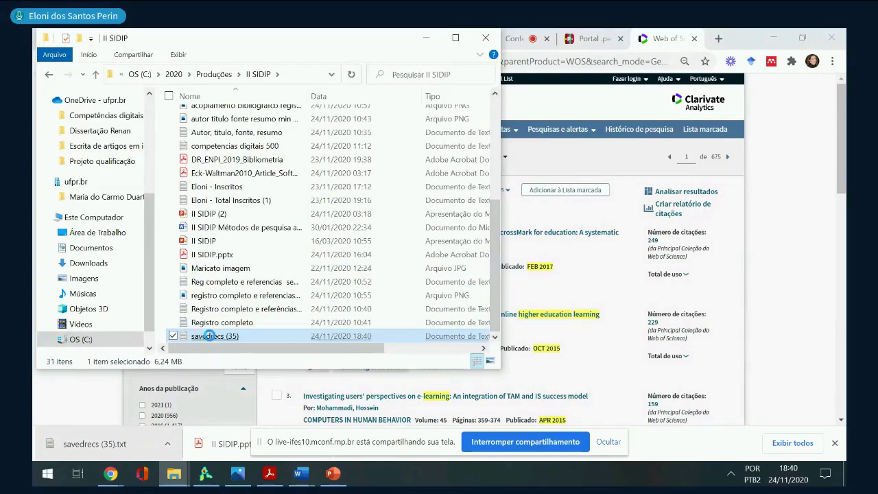
pyautogui.rightClick(210, 336)
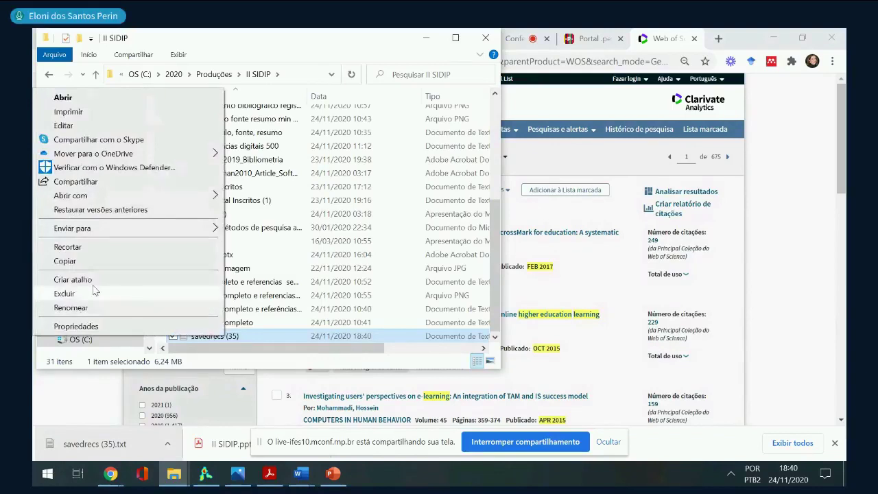
pyautogui.click(73, 308)
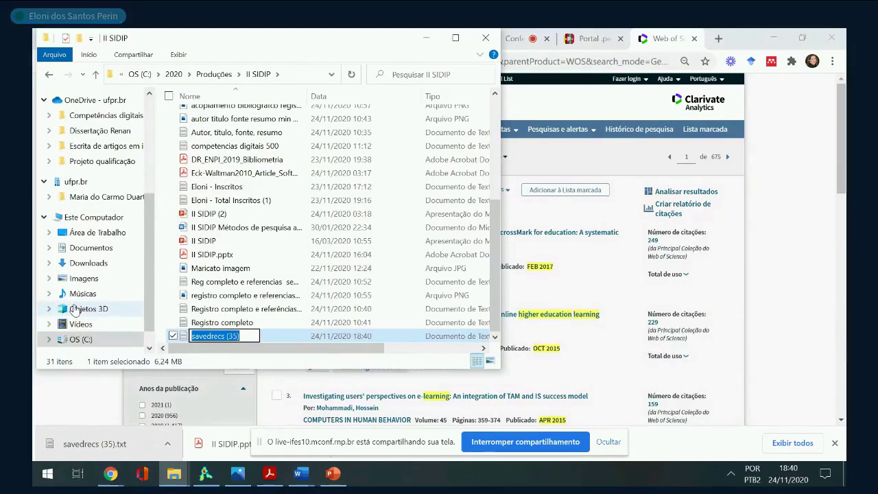
pyautogui.write('Tesy')
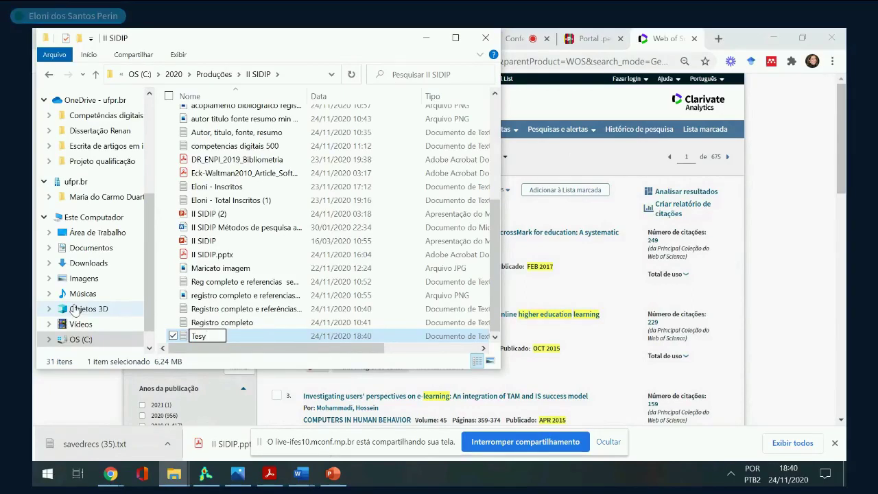
pyautogui.press('BackSpace')
pyautogui.write('te')
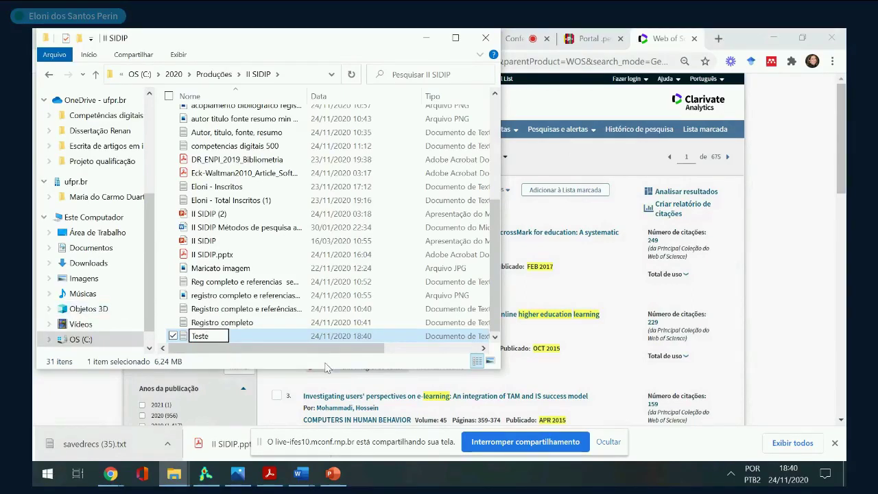
pyautogui.press('Return')
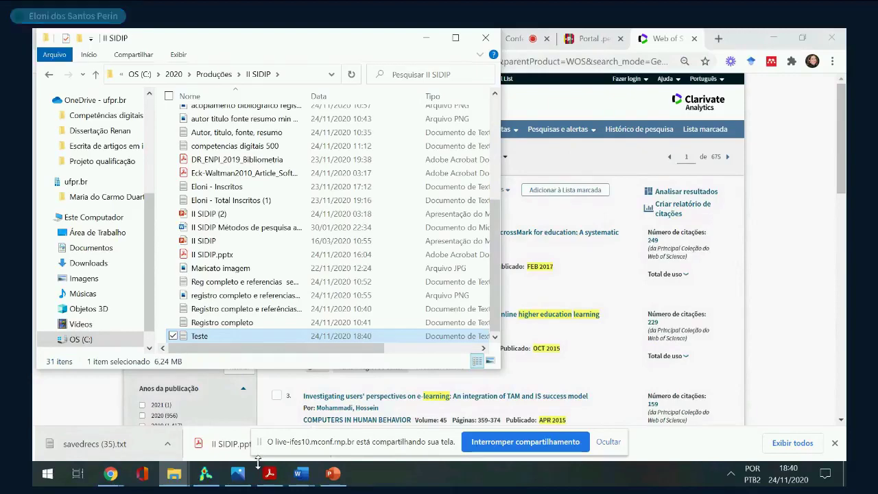
# Minimise the II SIDIP folder window, return to the web conference and stop sharing the screen
pyautogui.click(425, 40)
pyautogui.click(516, 38)
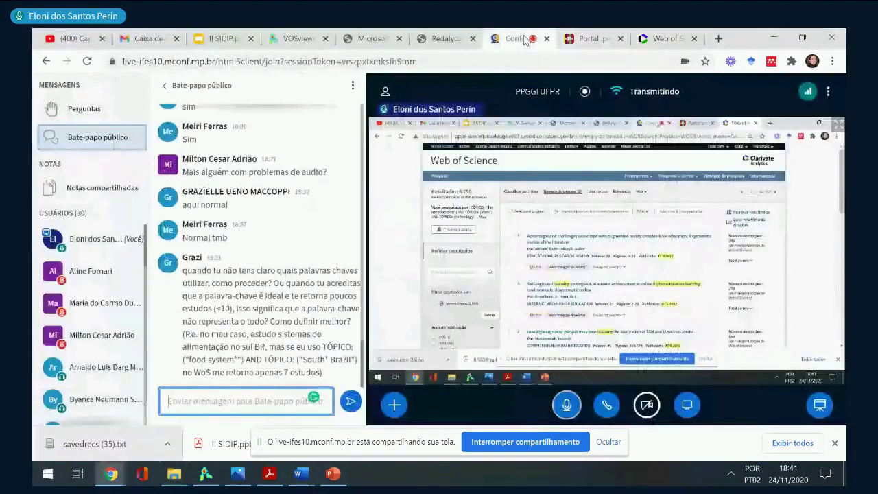
pyautogui.click(686, 405)
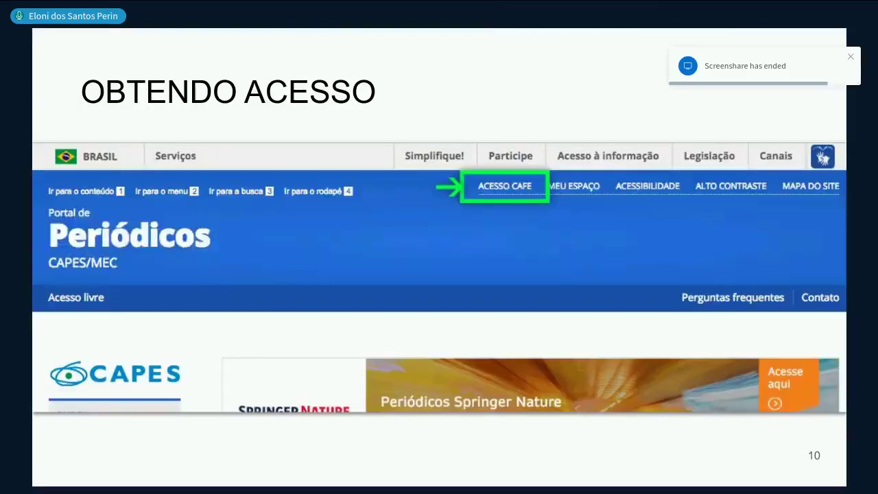
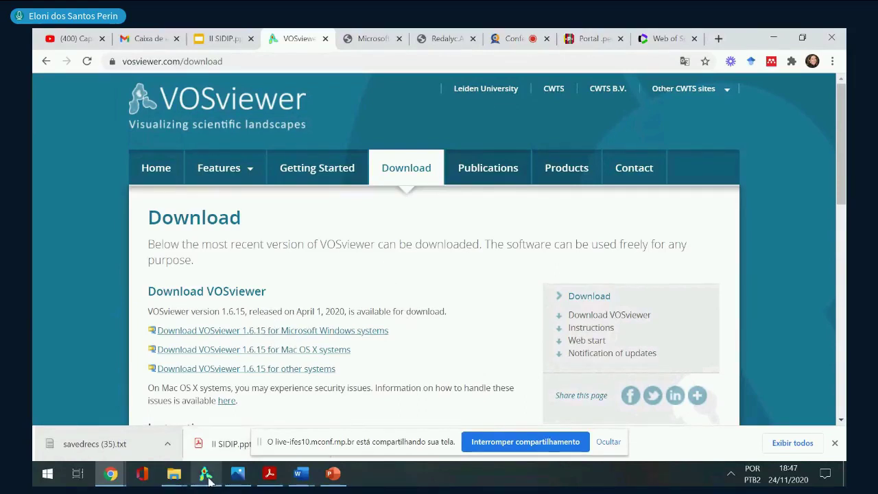
# Switch to the open VOSviewer map and examine the keyword links around higher education in the network visualization
pyautogui.moveTo(207, 480)
pyautogui.click(178, 357)
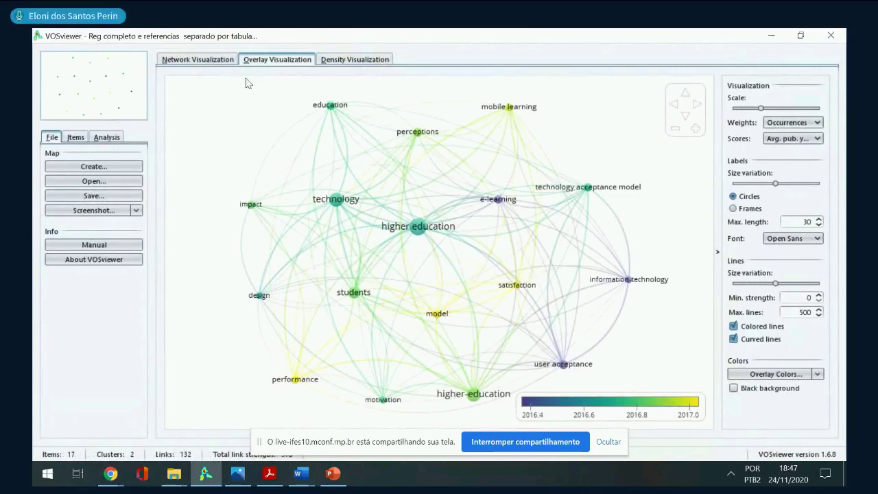
pyautogui.click(199, 59)
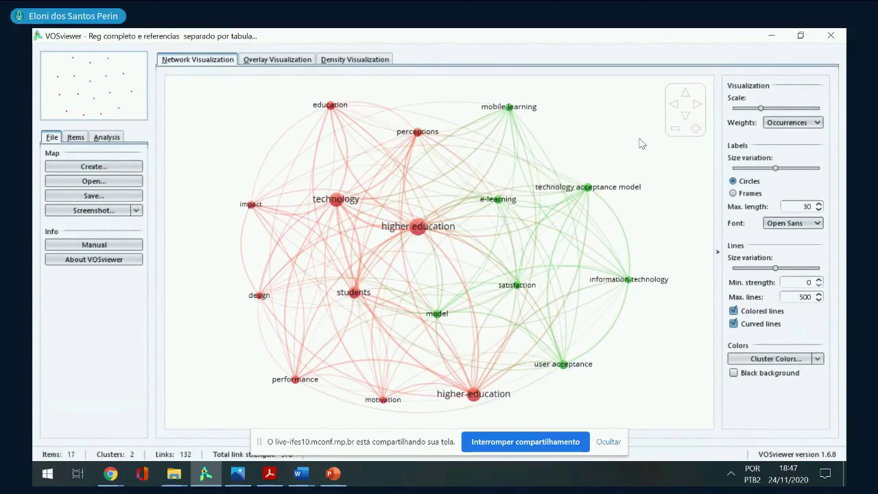
pyautogui.click(696, 130)
pyautogui.click(696, 130)
pyautogui.click(696, 131)
pyautogui.click(695, 132)
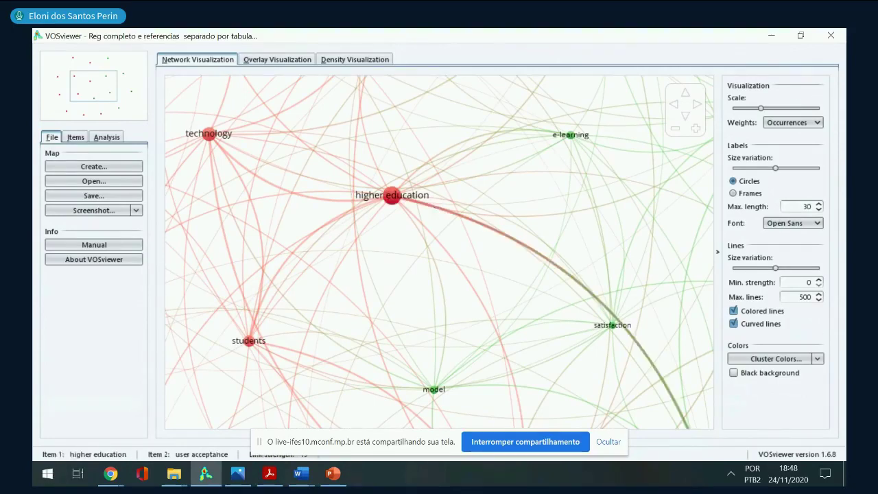
pyautogui.moveTo(224, 212); pyautogui.dragTo(145, 357)
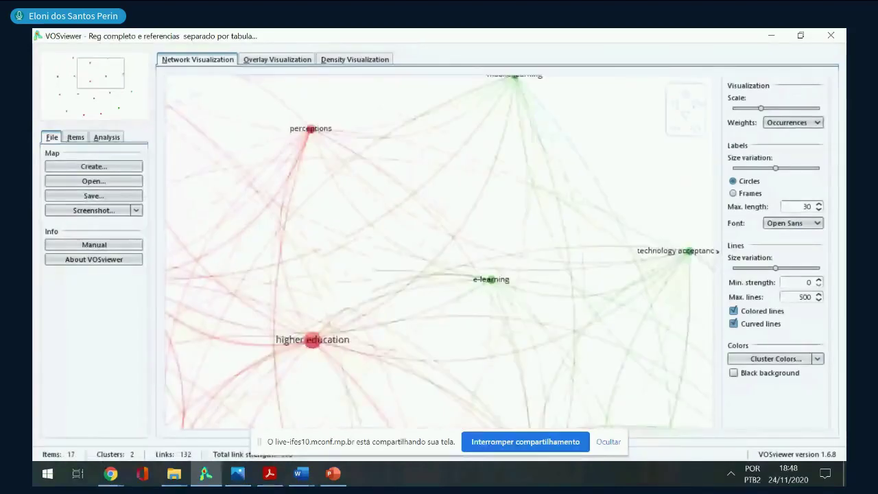
pyautogui.moveTo(91, 68); pyautogui.dragTo(84, 70)
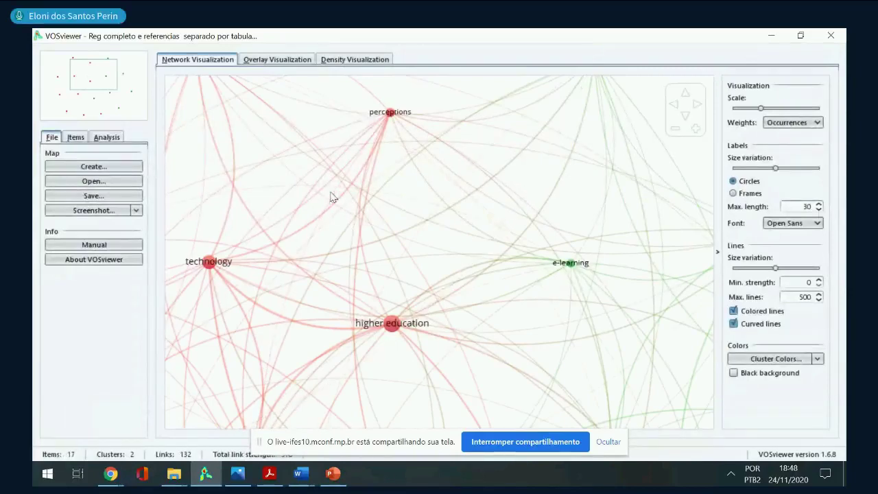
# Start creating a new map based on bibliographic data and proceed to the file selection
pyautogui.click(81, 173)
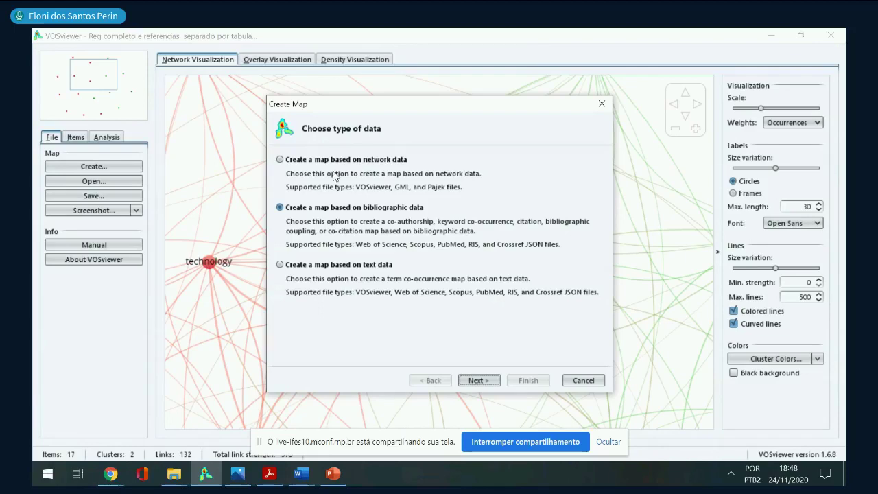
pyautogui.click(281, 160)
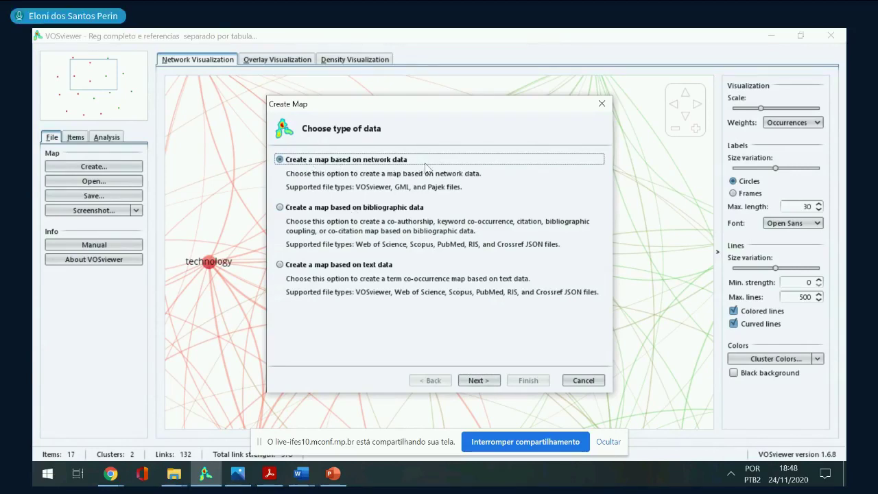
pyautogui.click(280, 207)
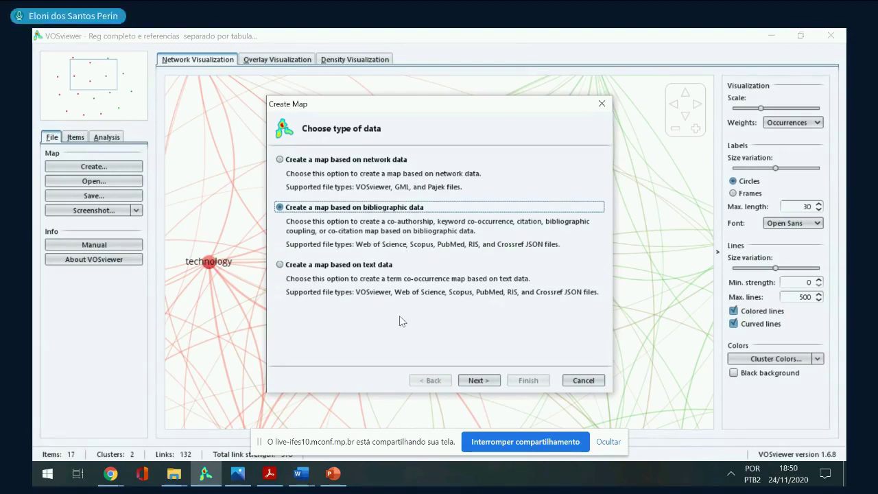
pyautogui.click(481, 381)
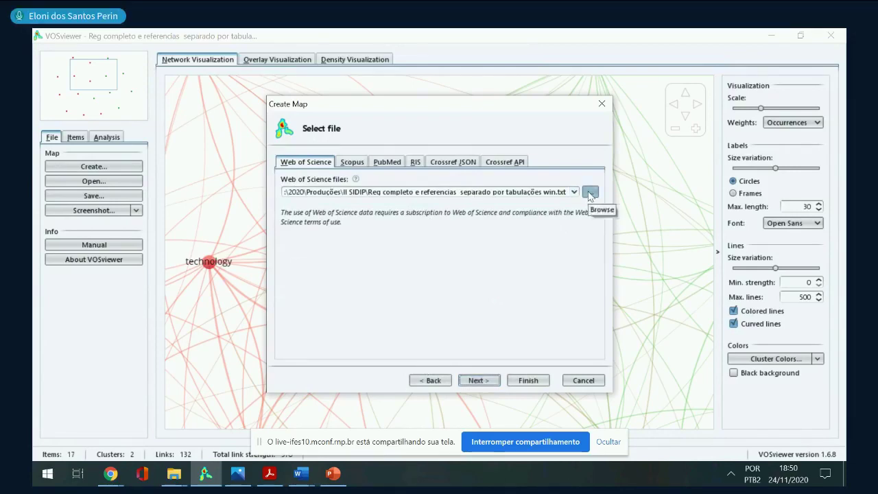
# Select Teste.txt from the II SIDIP folder as the Web of Science file for the map
pyautogui.click(590, 193)
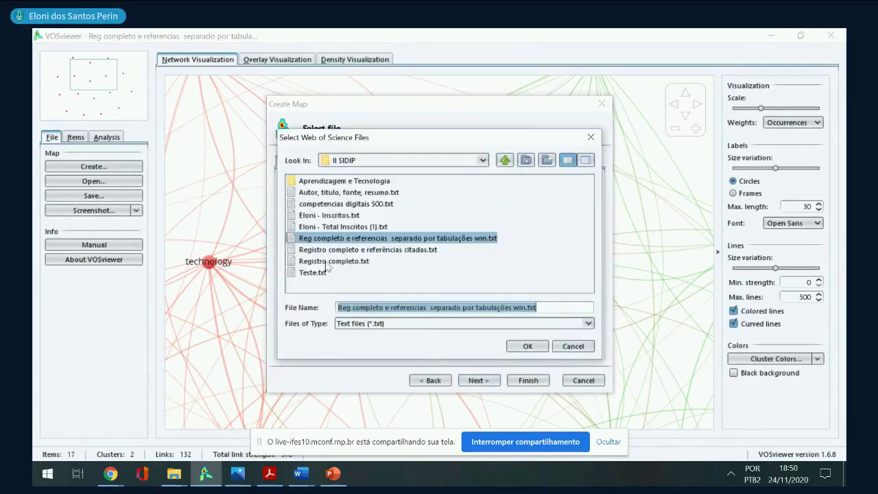
pyautogui.click(313, 273)
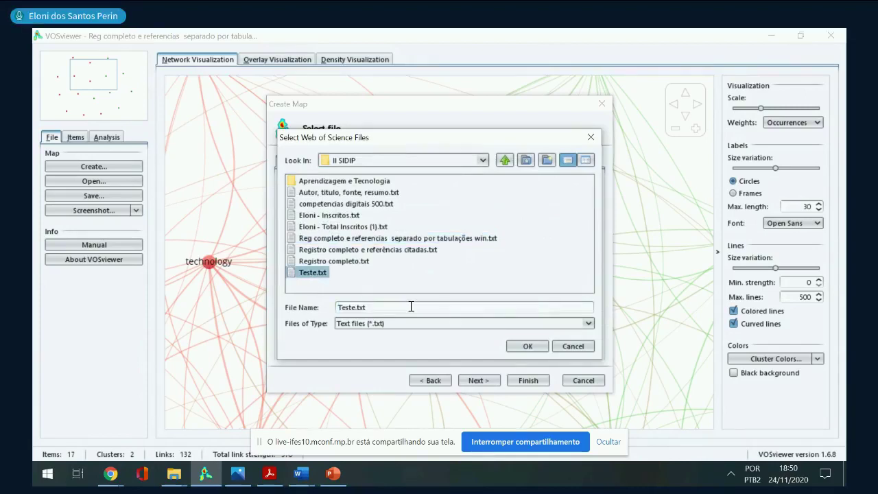
pyautogui.click(527, 346)
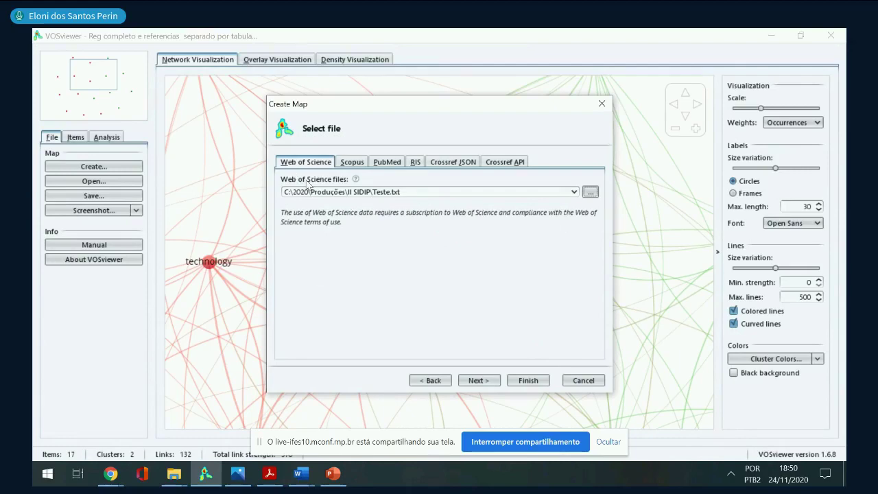
pyautogui.tripleClick(408, 192)
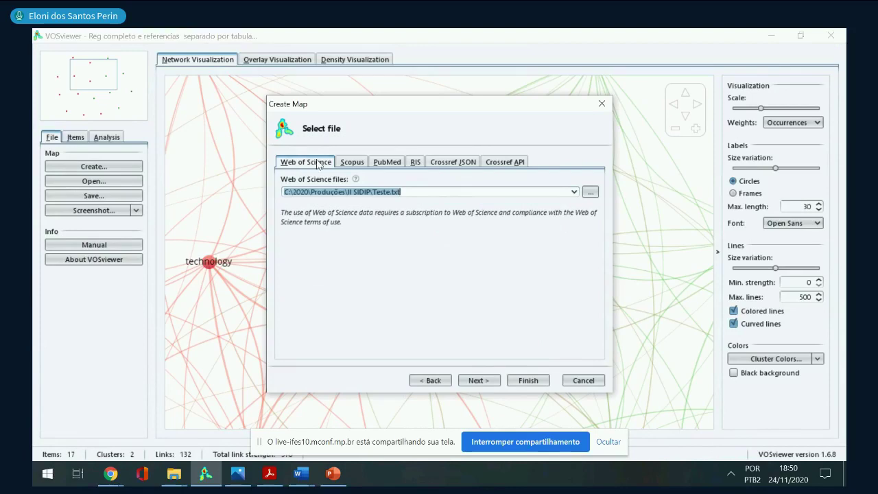
# Check the Scopus file selection and the file types it accepts, and leave it without choosing a file
pyautogui.click(350, 163)
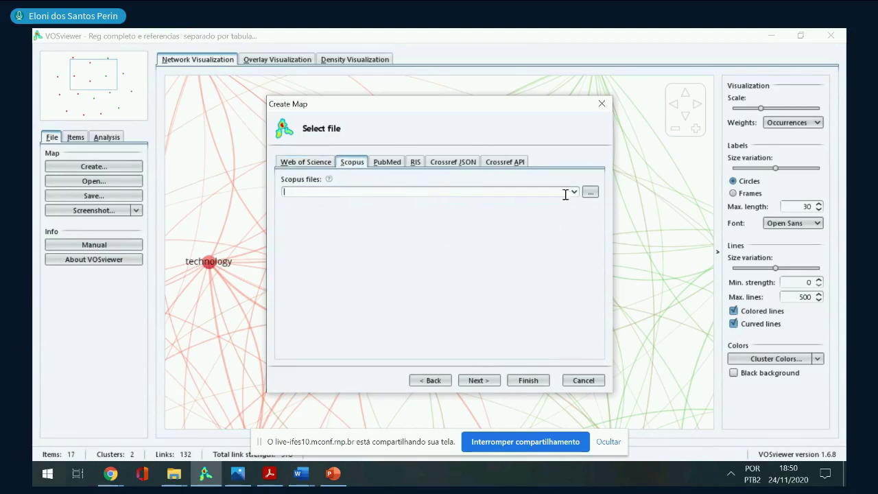
pyautogui.click(591, 193)
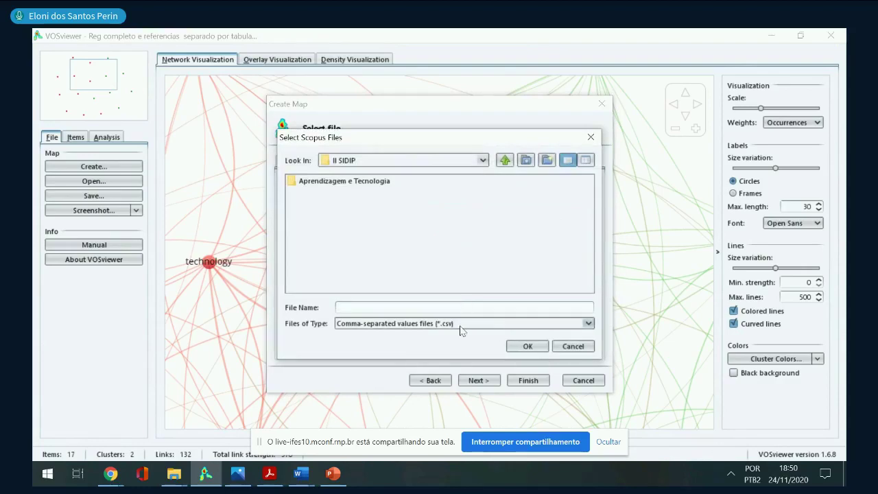
pyautogui.click(461, 324)
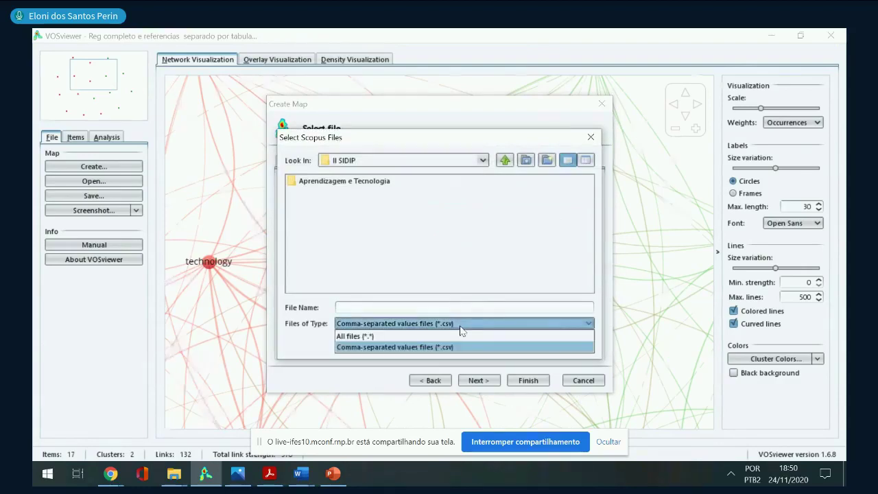
pyautogui.click(461, 331)
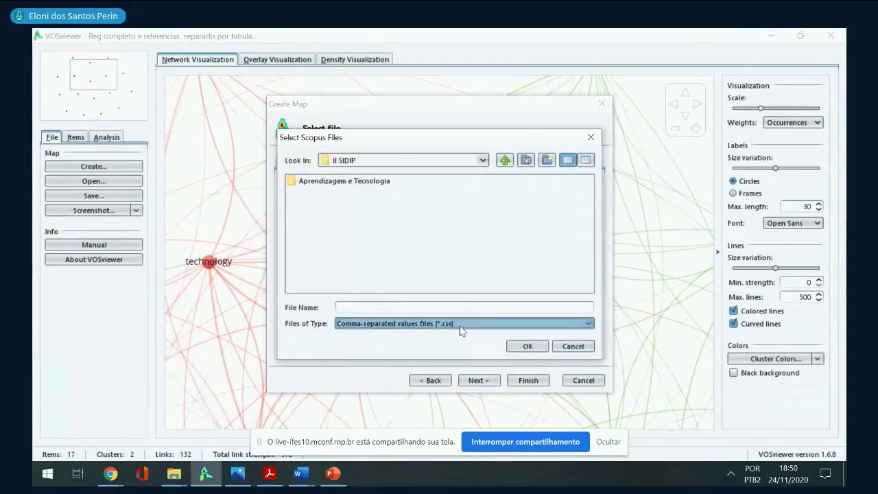
pyautogui.click(528, 347)
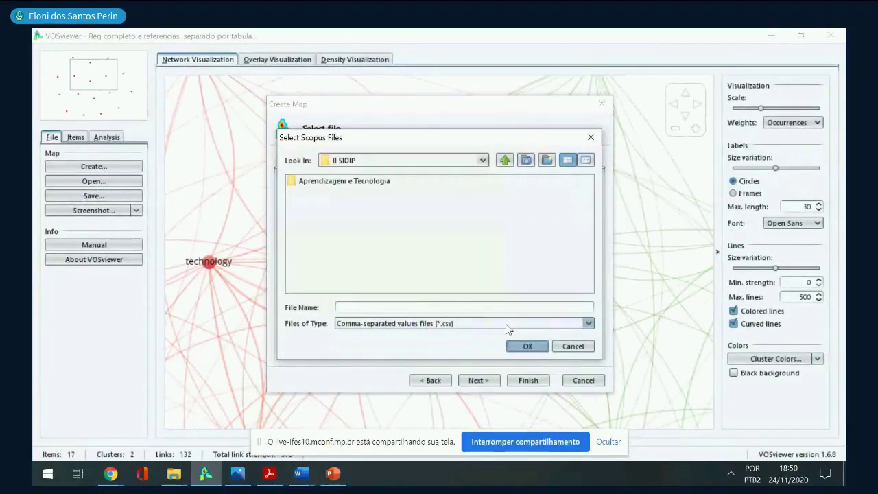
pyautogui.click(573, 346)
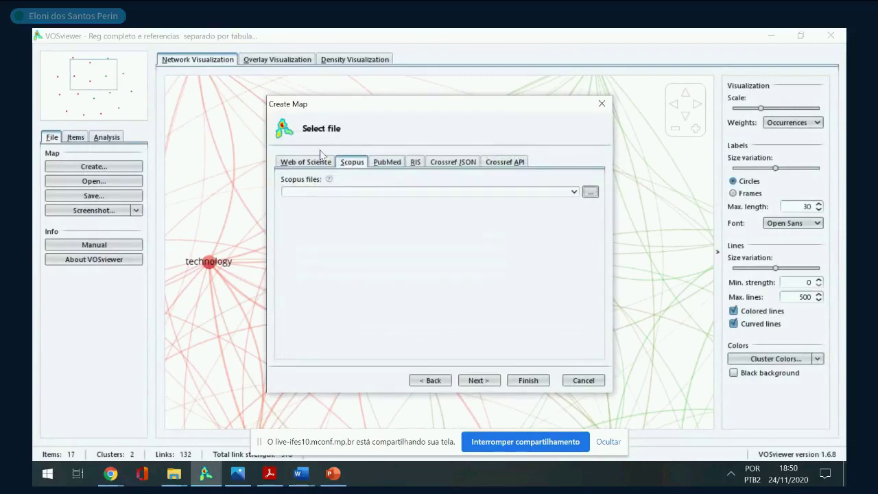
# Return to the Web of Science source with Teste.txt and proceed to the type of analysis and counting method
pyautogui.click(302, 163)
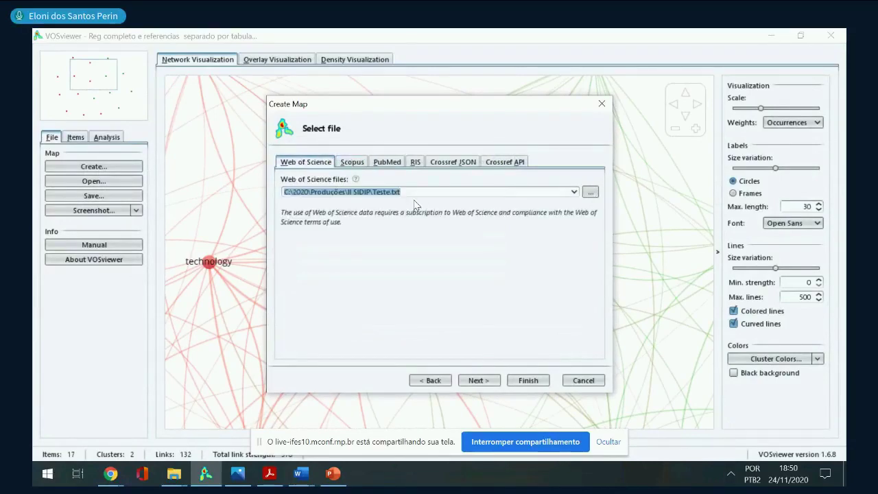
pyautogui.click(407, 193)
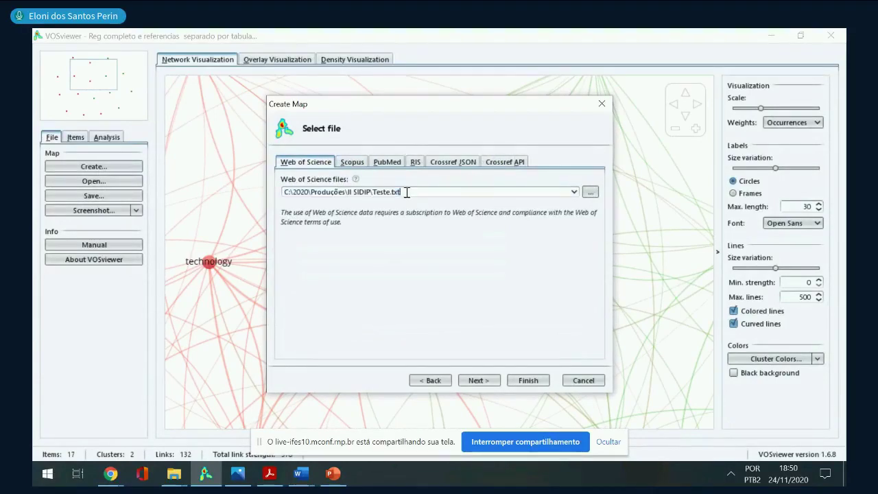
pyautogui.click(479, 380)
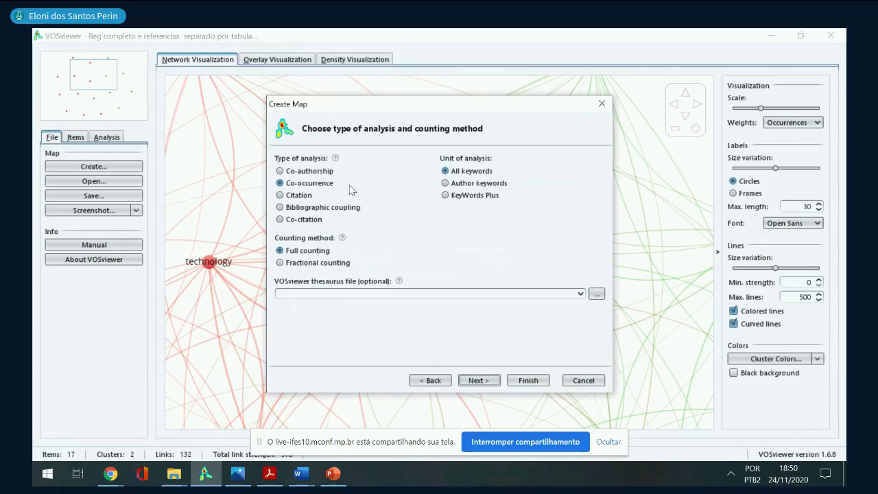
# Look through the units of analysis offered for co-authorship, co-occurrence, citation, bibliographic coupling and co-citation
pyautogui.click(280, 171)
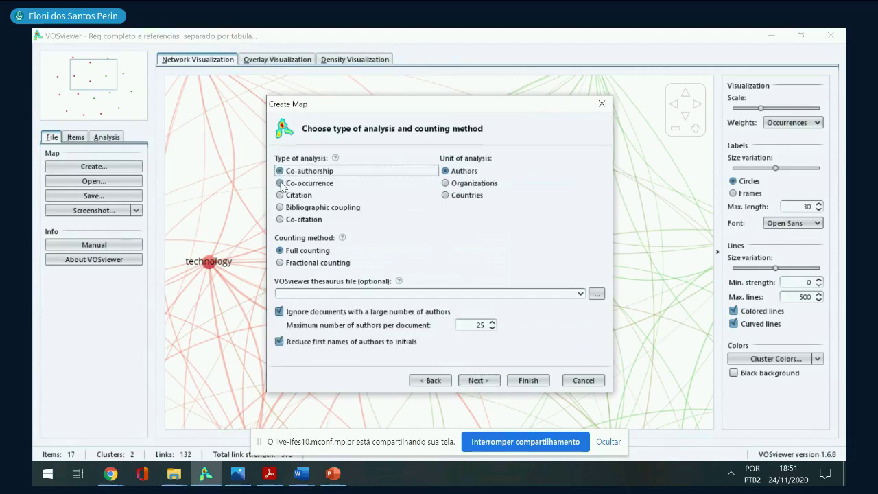
pyautogui.click(280, 183)
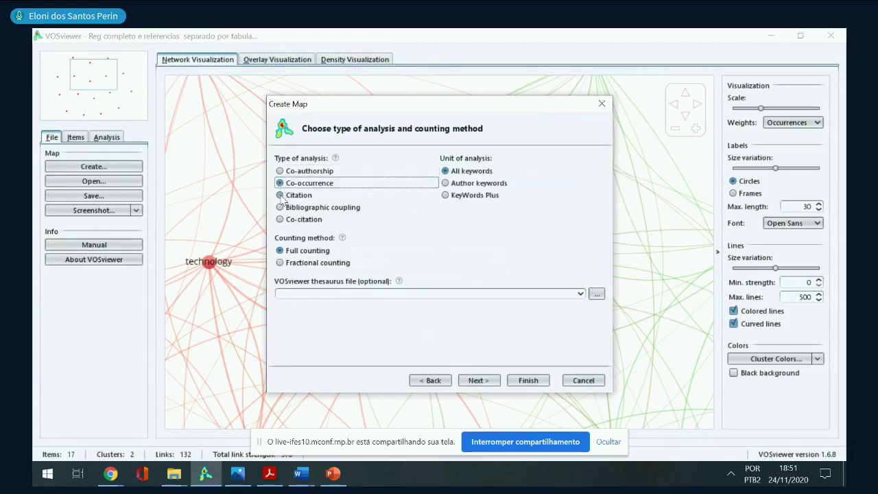
pyautogui.click(281, 195)
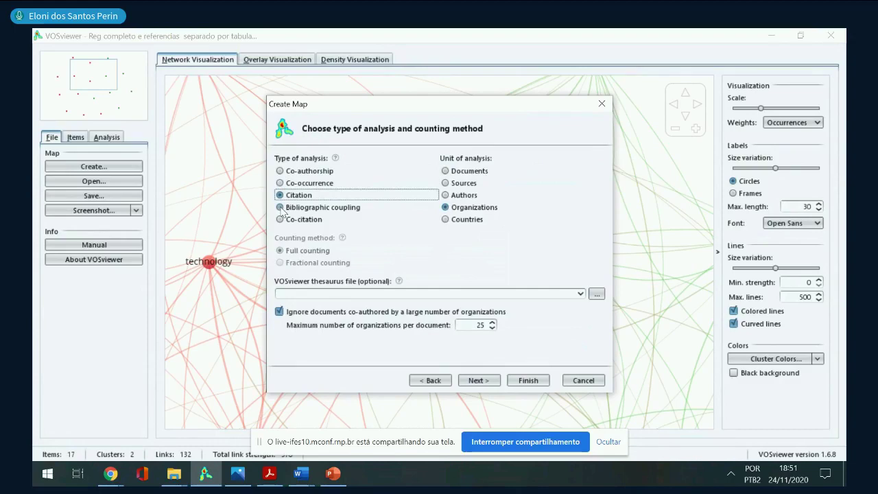
pyautogui.click(280, 208)
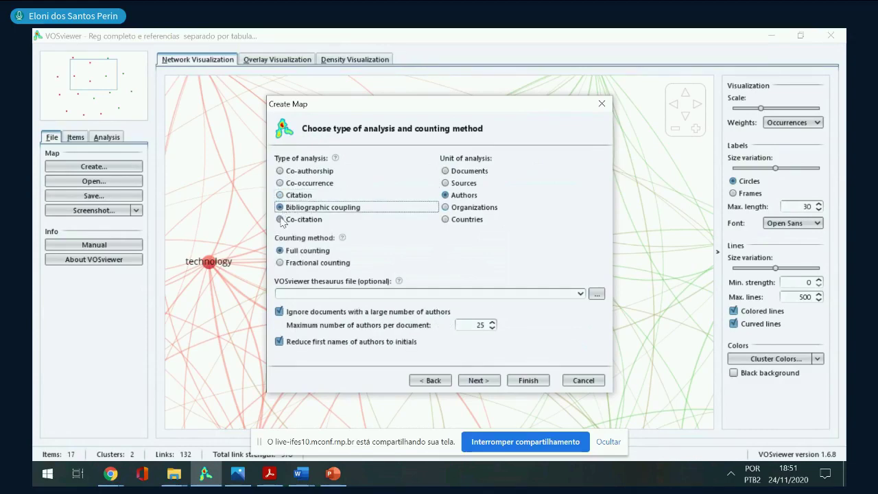
pyautogui.click(281, 220)
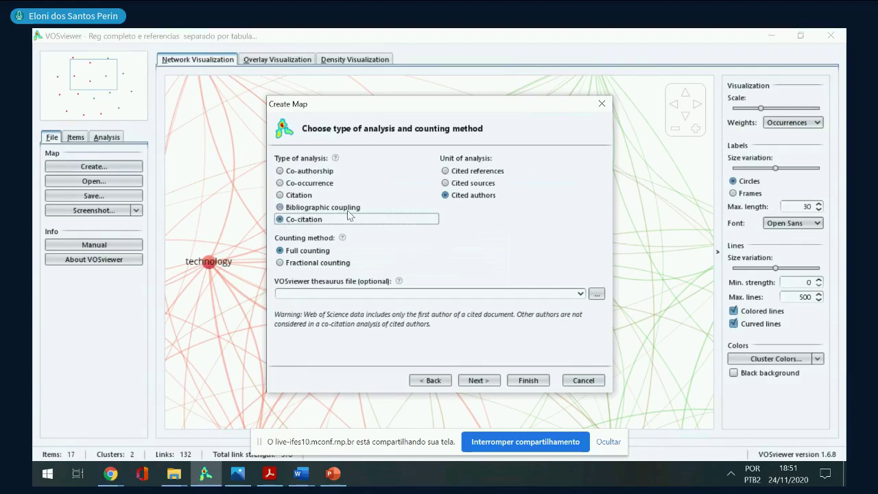
# Choose co-authorship as the type of analysis with authors as the unit, and proceed to the thresholds
pyautogui.click(295, 173)
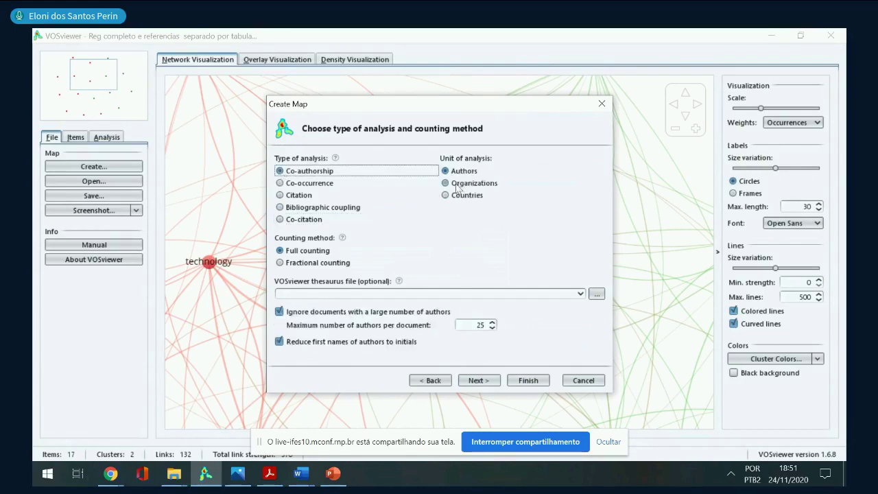
pyautogui.click(445, 184)
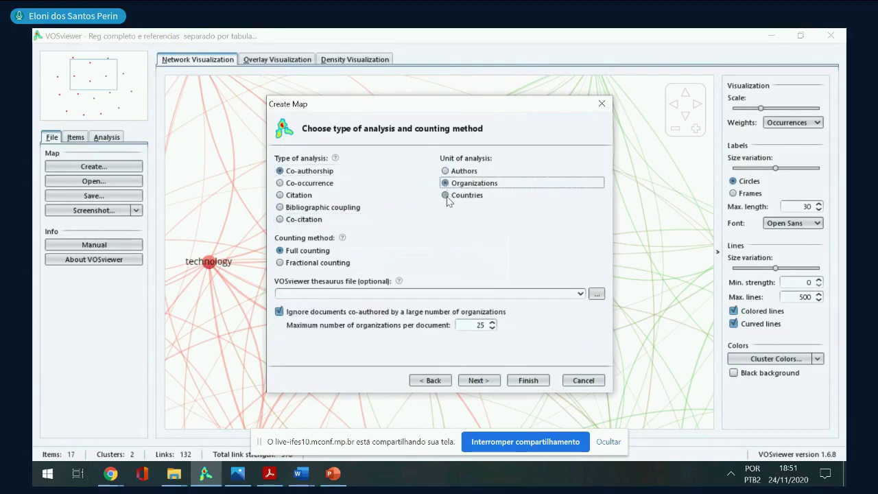
pyautogui.click(446, 196)
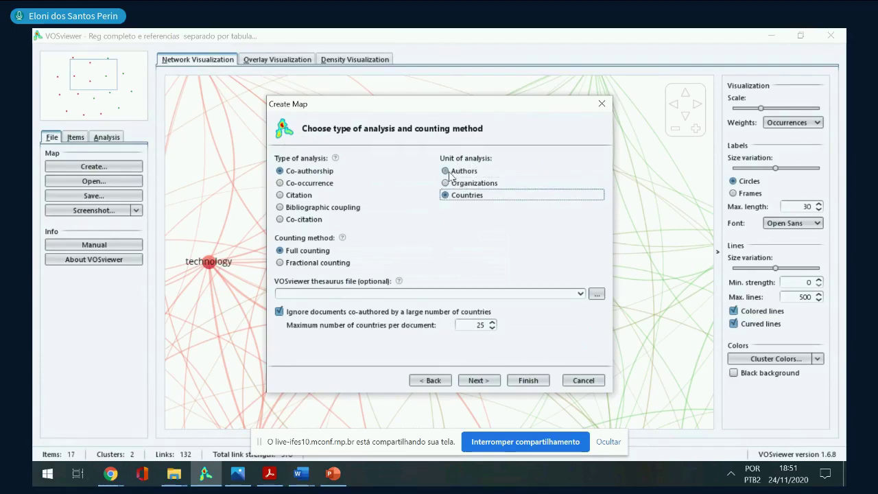
pyautogui.click(447, 172)
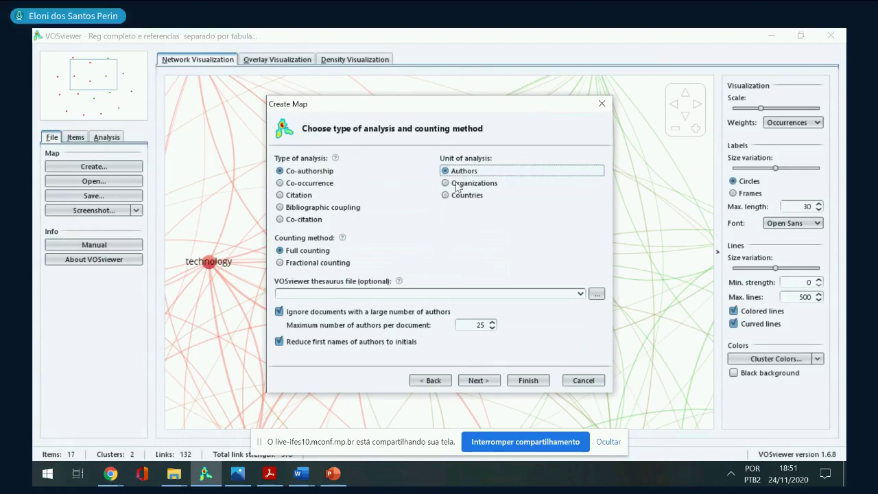
pyautogui.click(476, 381)
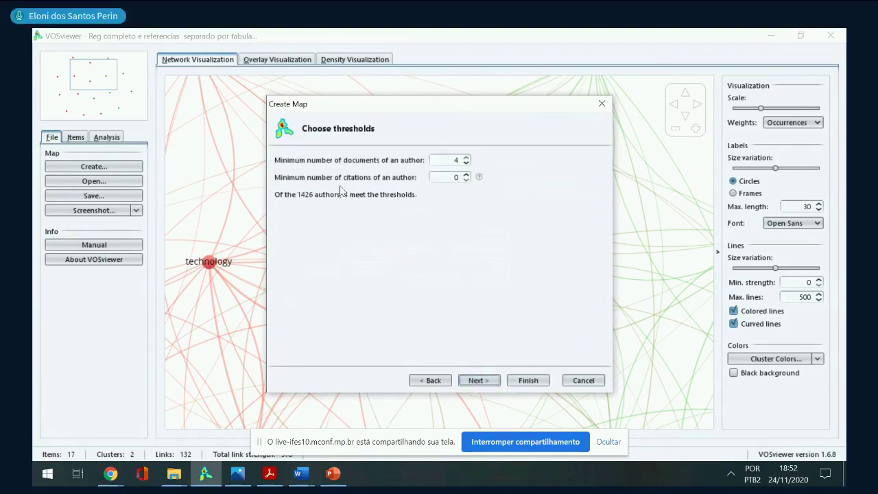
# Set the minimum number of documents of an author to 2 and accept the proposed number of authors
pyautogui.click(465, 163)
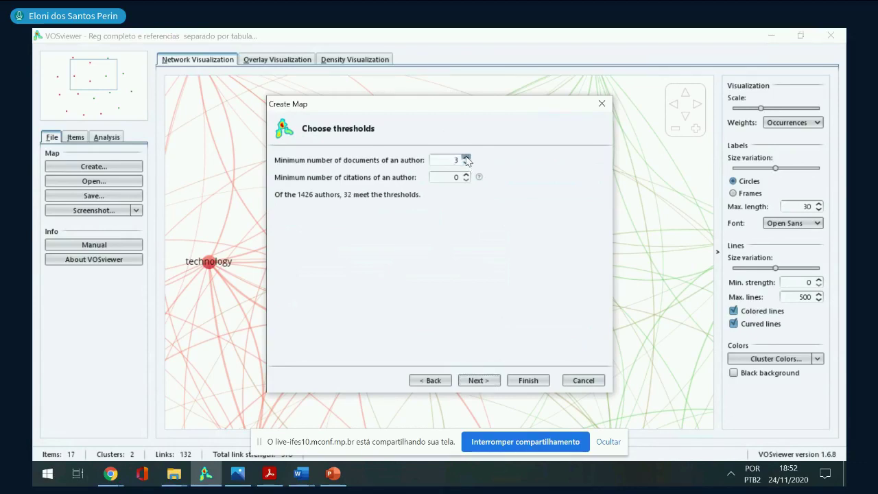
pyautogui.click(466, 159)
pyautogui.click(466, 164)
pyautogui.click(466, 164)
pyautogui.click(479, 380)
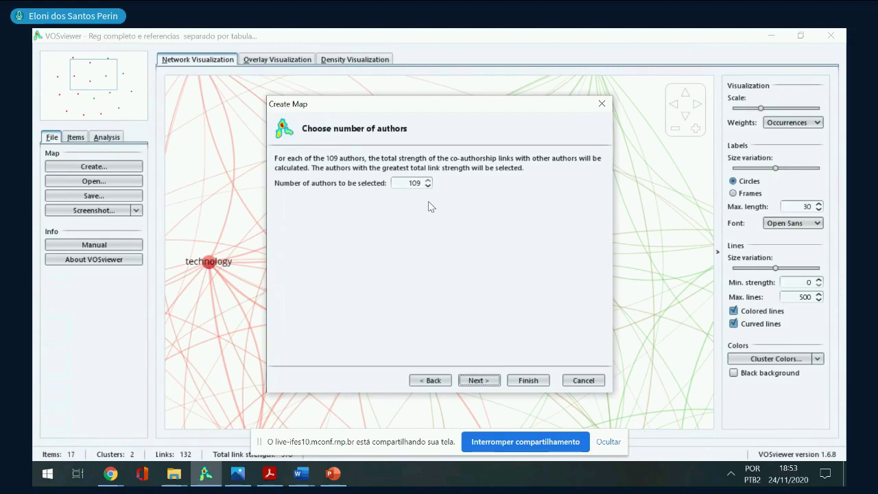
pyautogui.click(479, 381)
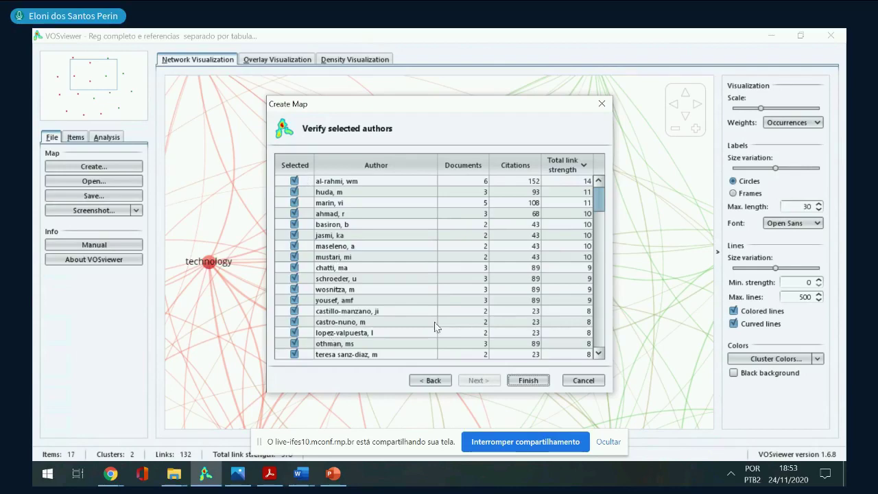
# Verify the selected authors' documents, citations and total link strength, and finish creating the co-authorship map
pyautogui.click(324, 314)
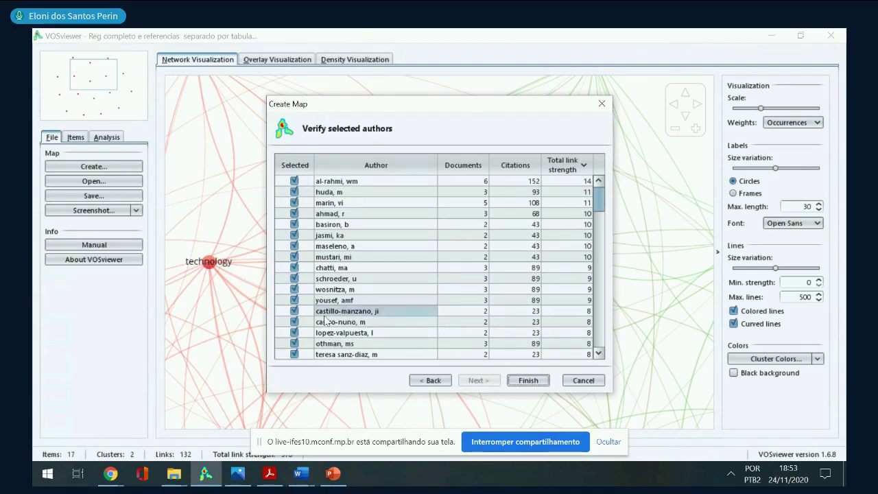
pyautogui.moveTo(325, 321); pyautogui.dragTo(387, 256)
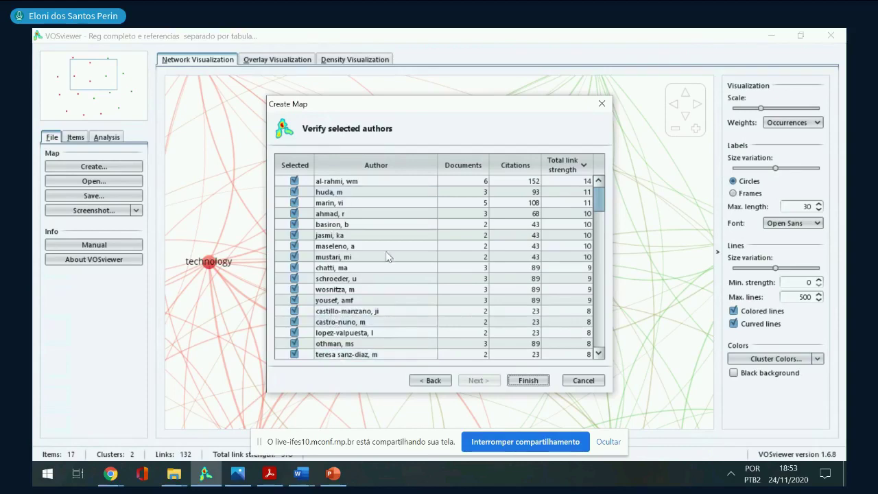
pyautogui.moveTo(600, 191); pyautogui.dragTo(610, 229)
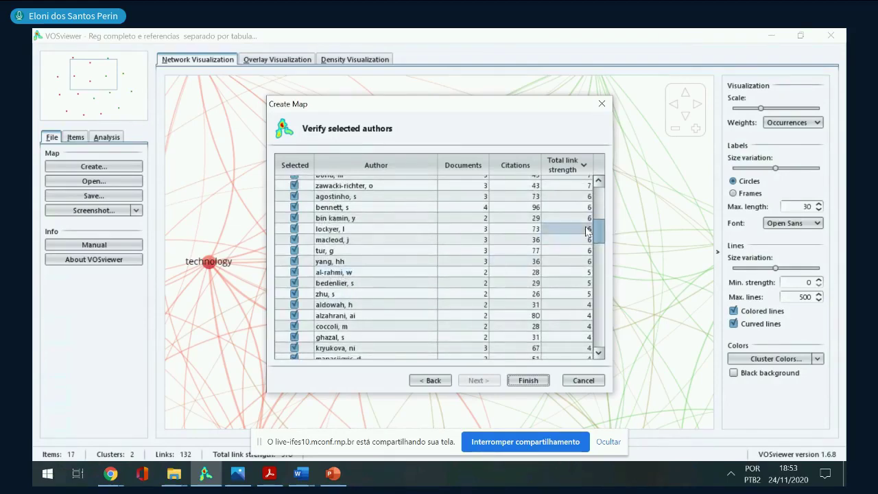
pyautogui.moveTo(602, 234); pyautogui.dragTo(599, 182)
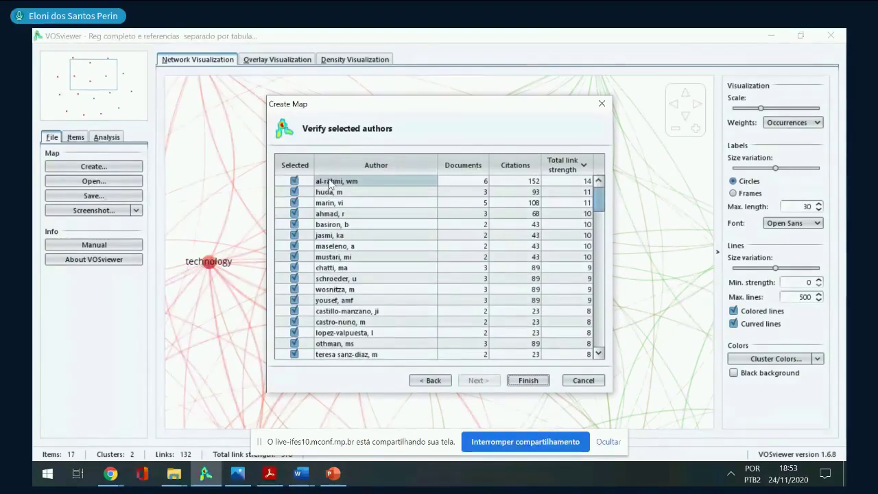
pyautogui.click(530, 181)
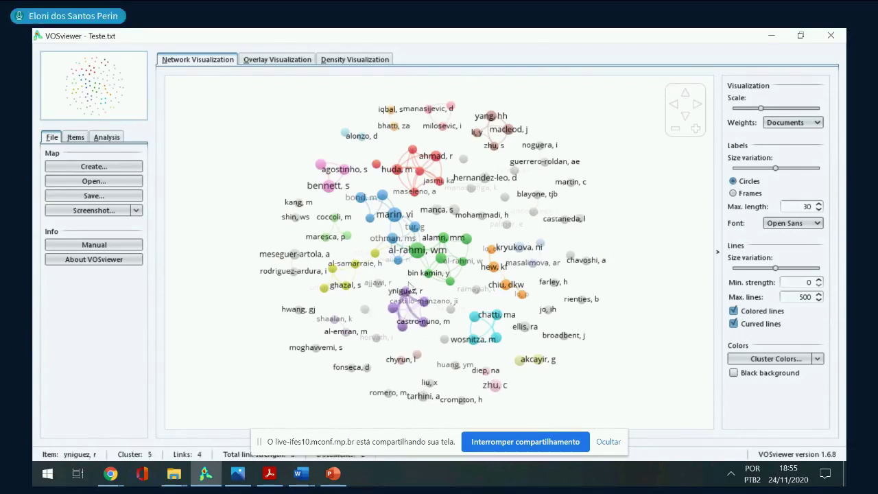
# Examine the co-authorship links among the central author clusters in the network visualization
pyautogui.click(696, 132)
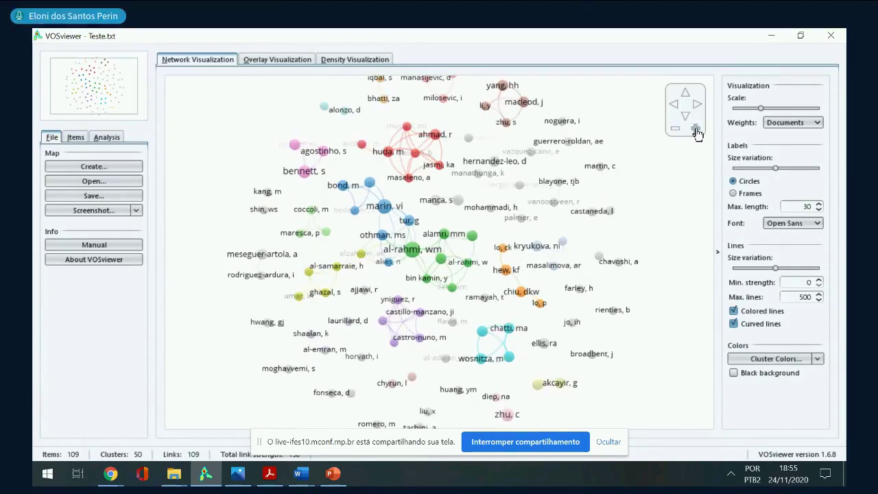
pyautogui.click(696, 131)
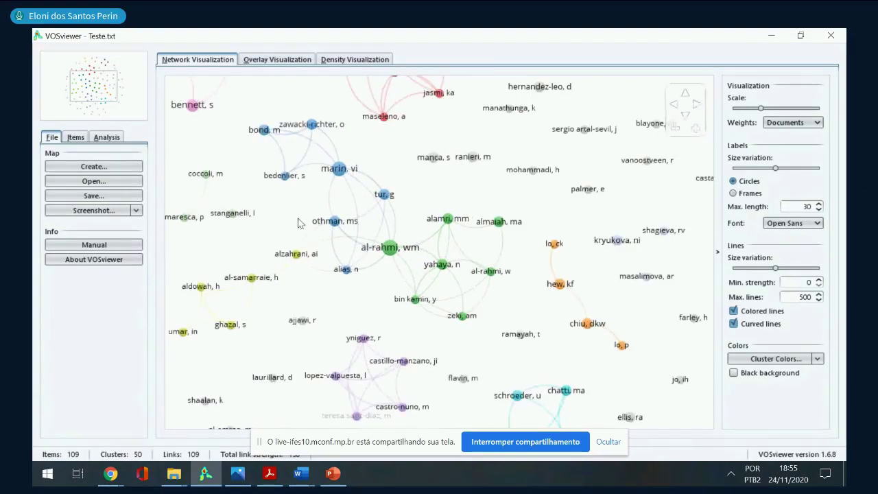
pyautogui.moveTo(299, 223); pyautogui.dragTo(413, 231)
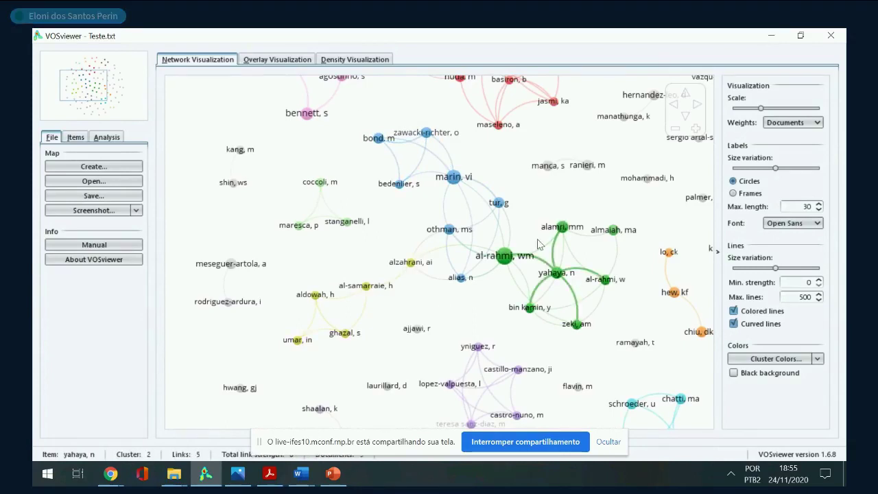
# Inspect the author map in the overlay and density visualizations, and return to a wider view of the network visualization
pyautogui.click(269, 61)
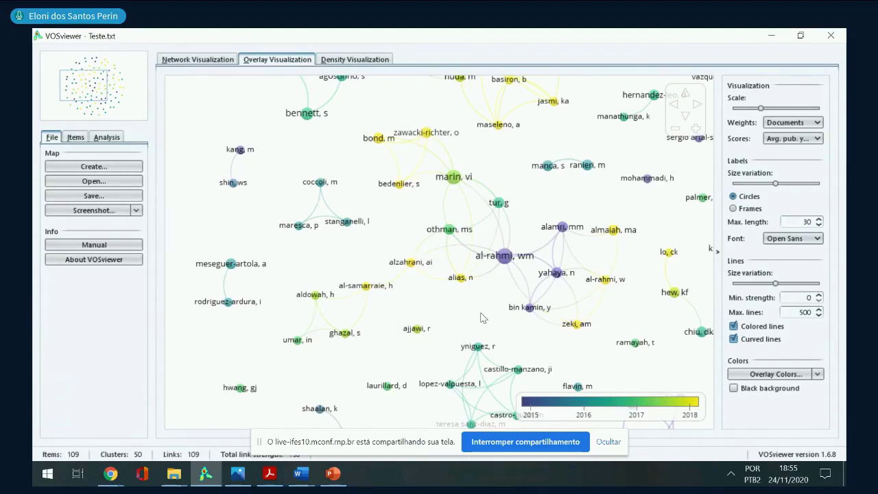
pyautogui.click(345, 61)
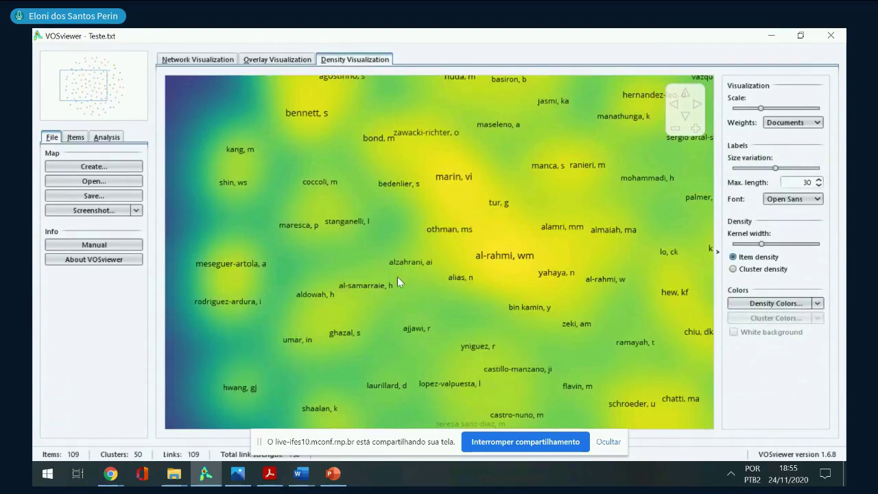
pyautogui.click(191, 60)
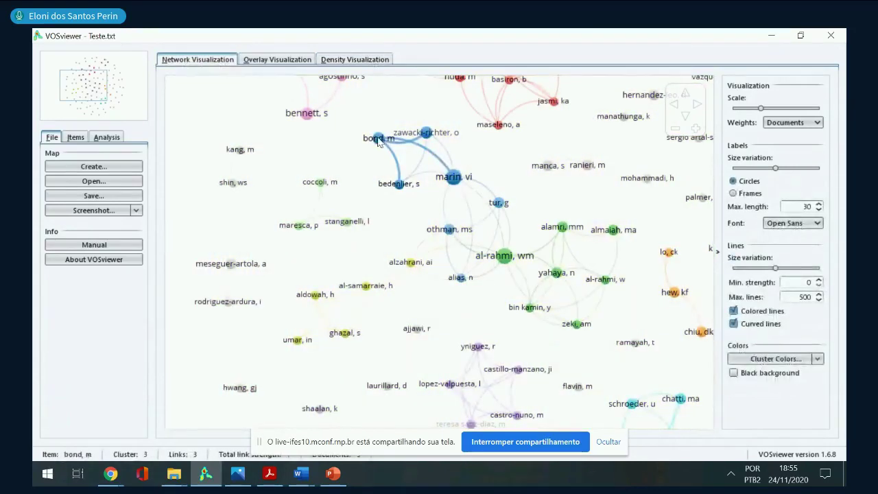
pyautogui.click(676, 129)
pyautogui.click(676, 130)
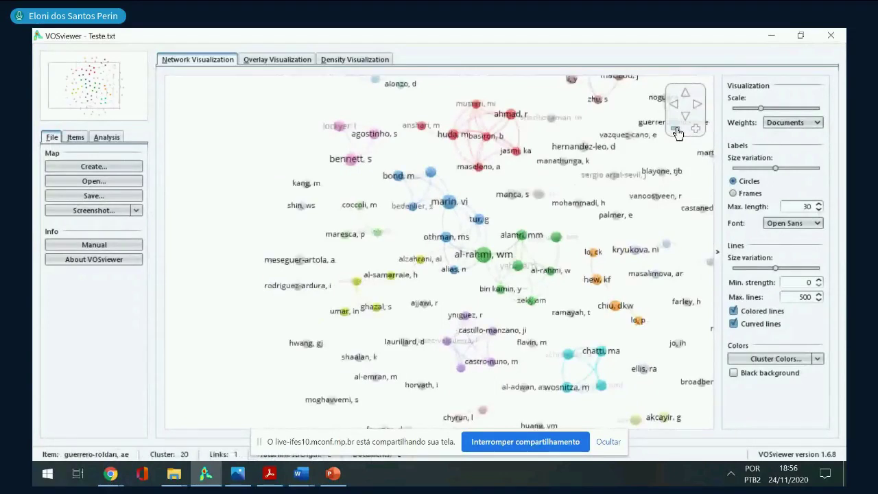
pyautogui.click(676, 129)
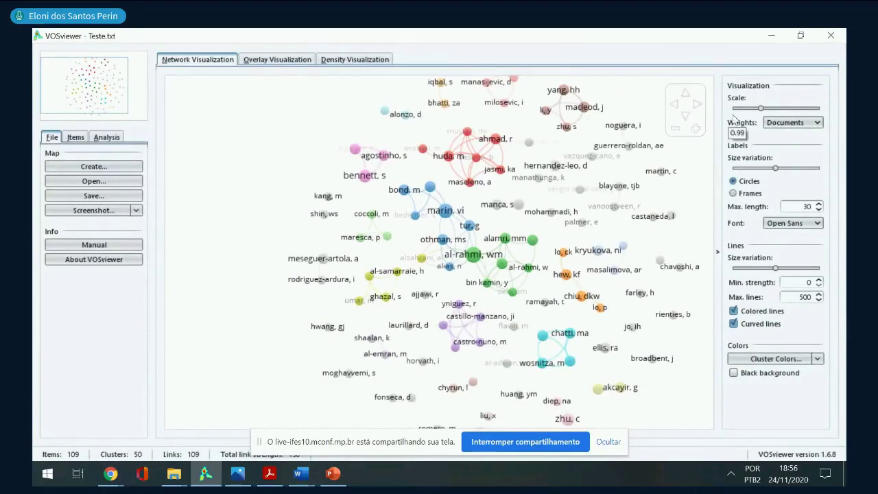
# Try a larger visualization scale on the author co-authorship map, and return the scale to its original setting
pyautogui.moveTo(783, 111)
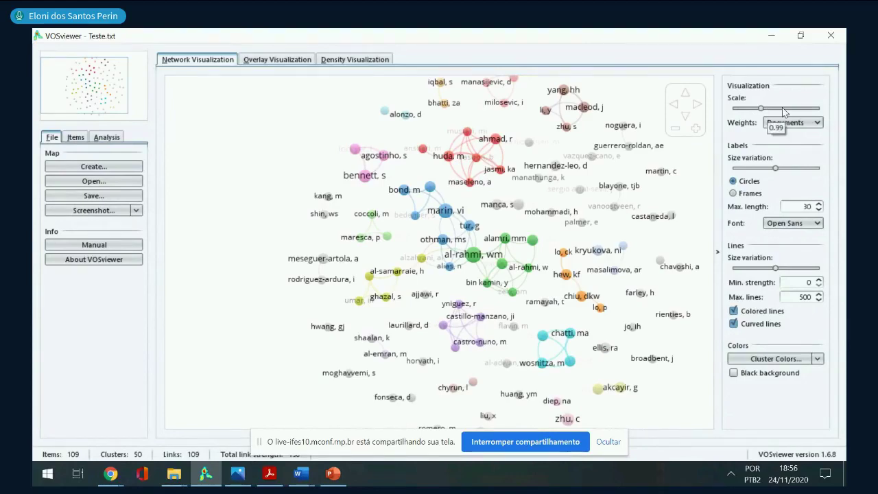
pyautogui.click(786, 109)
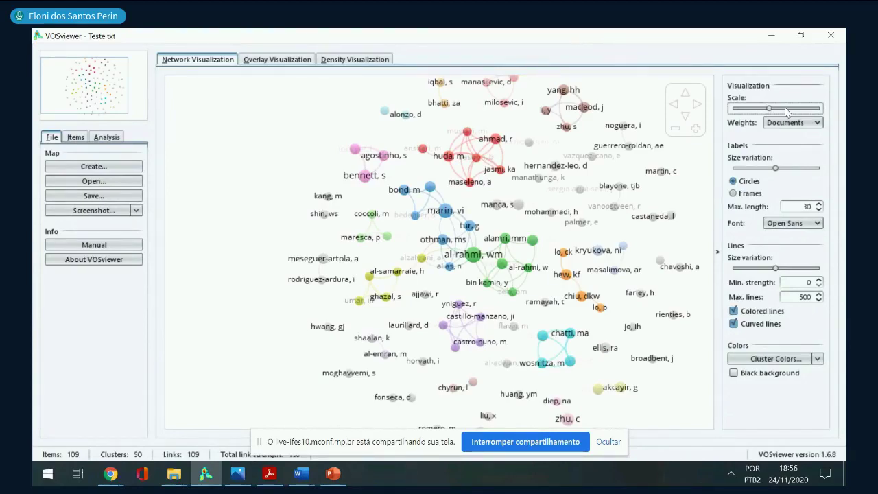
pyautogui.click(787, 108)
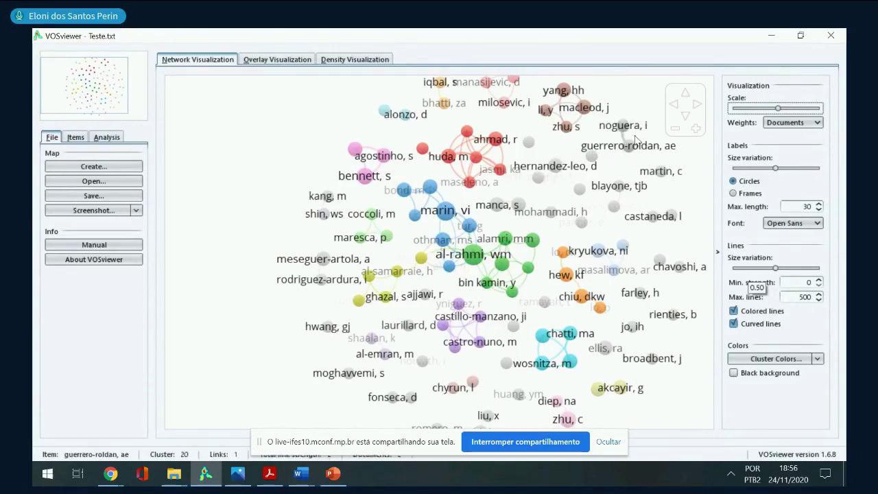
pyautogui.click(675, 130)
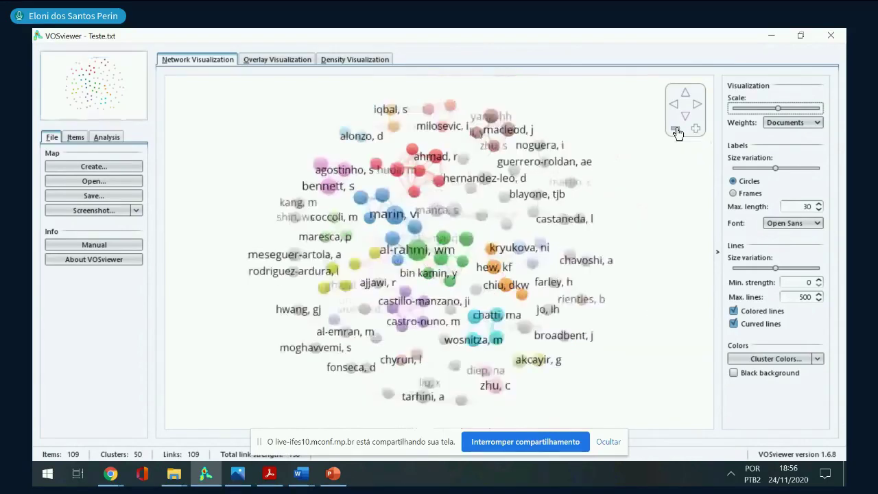
pyautogui.click(760, 108)
pyautogui.click(760, 109)
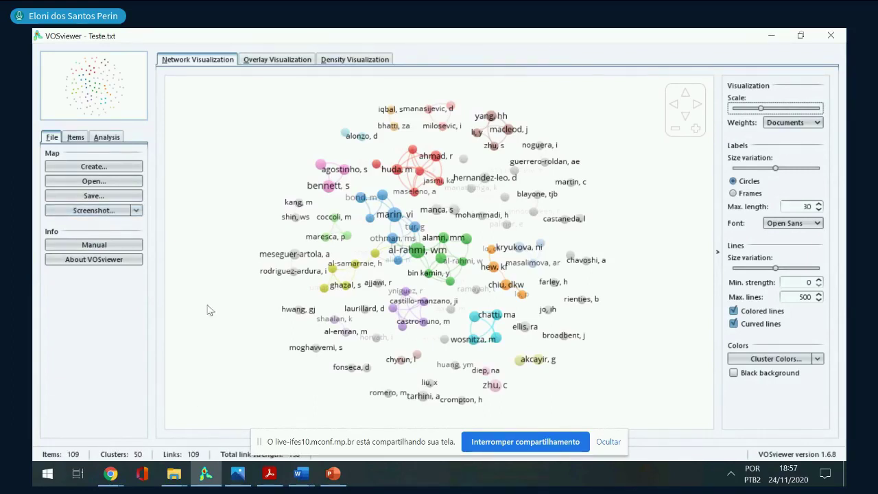
# Save a PNG screenshot of the author map in the II SIDIP folder as "minimo de 2 artigos co-autores"
pyautogui.click(137, 210)
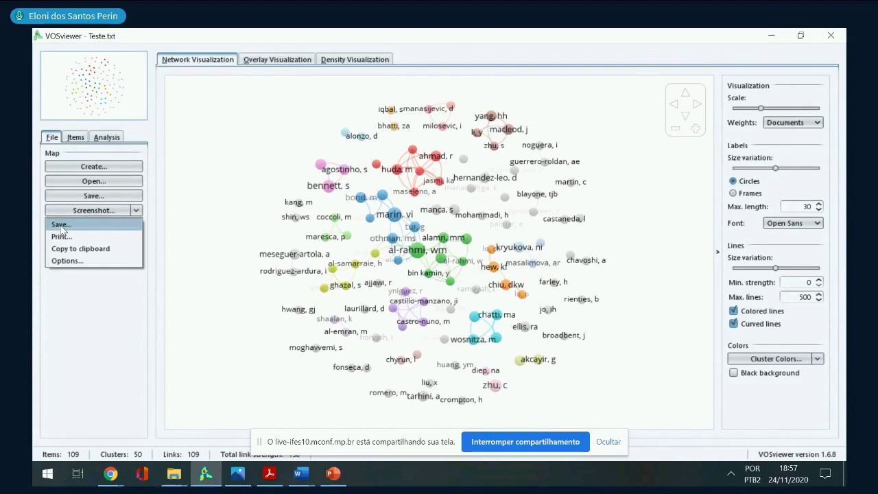
pyautogui.click(61, 224)
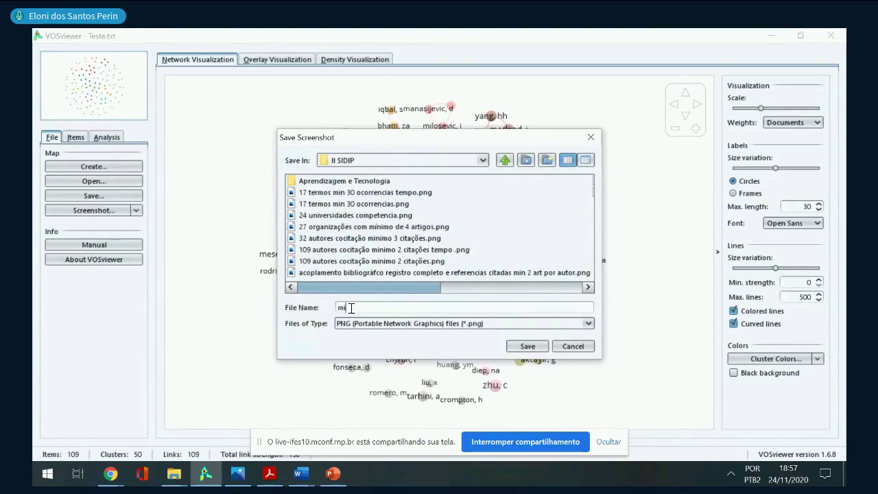
pyautogui.write('minimo de 2 artigos ')
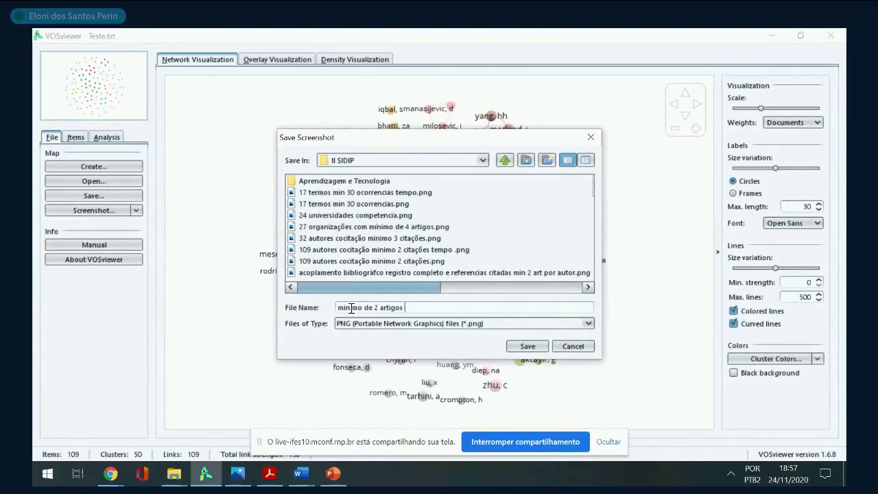
pyautogui.write('co-autores')
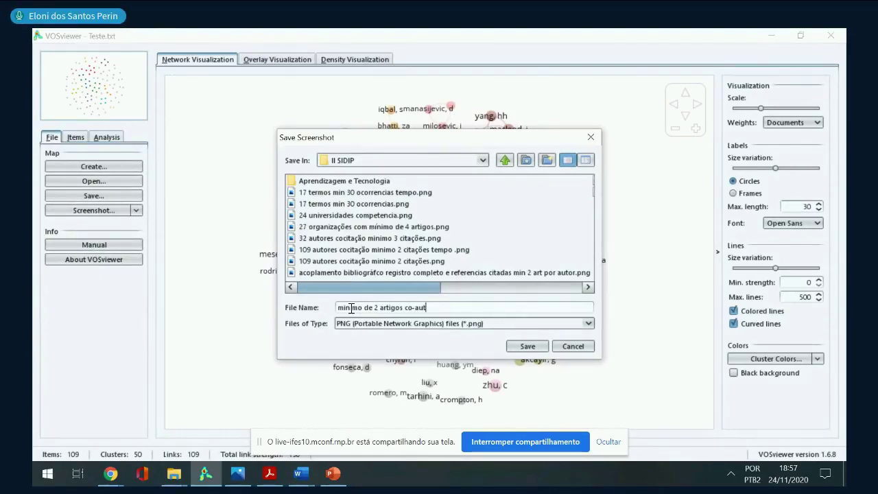
pyautogui.click(532, 349)
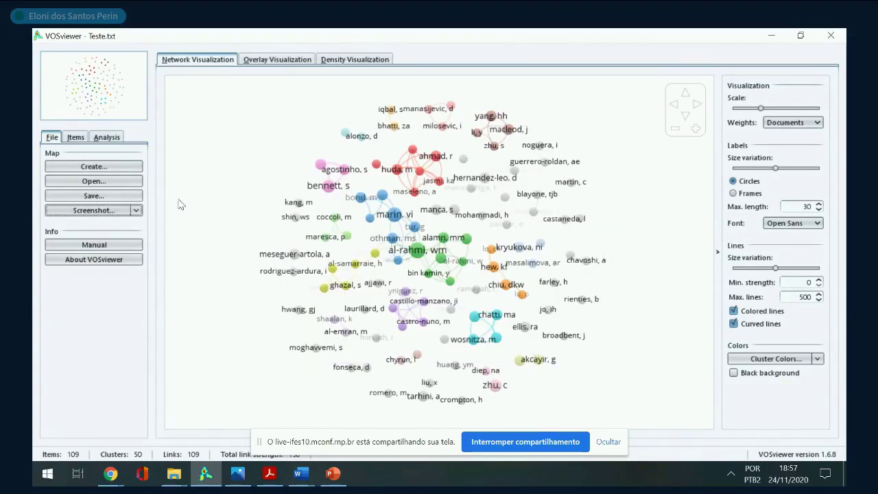
# Set up a new bibliographic map from the Web of Science file Teste.txt as a co-occurrence analysis of all keywords with full counting
pyautogui.click(85, 166)
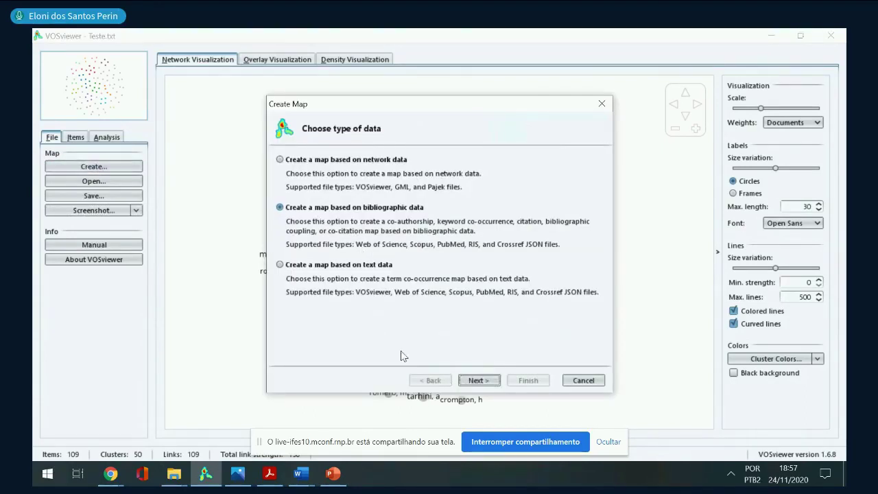
pyautogui.click(478, 380)
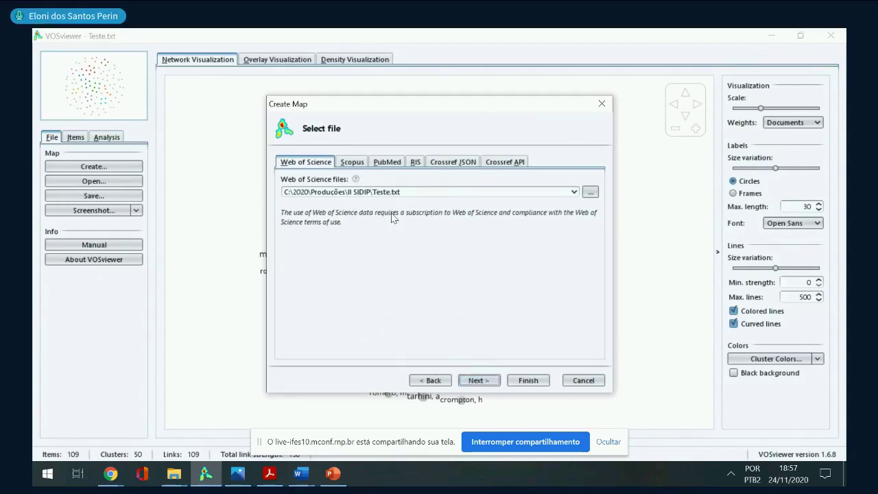
pyautogui.click(478, 381)
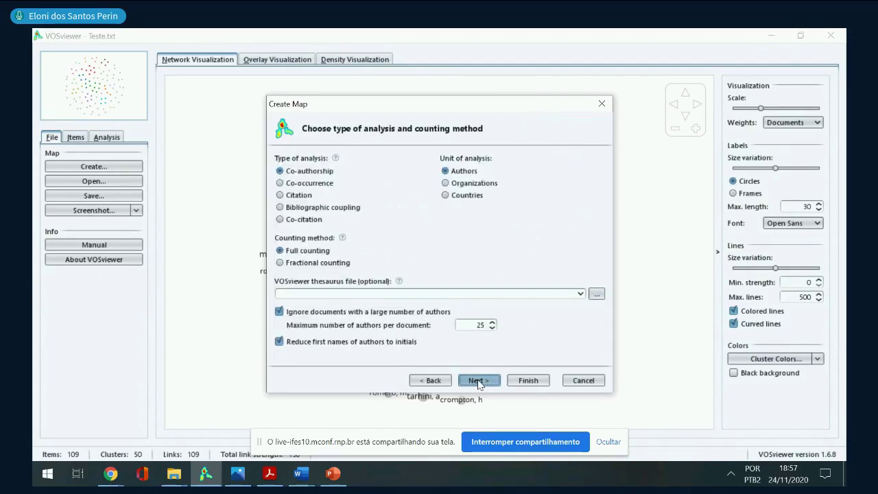
pyautogui.click(282, 184)
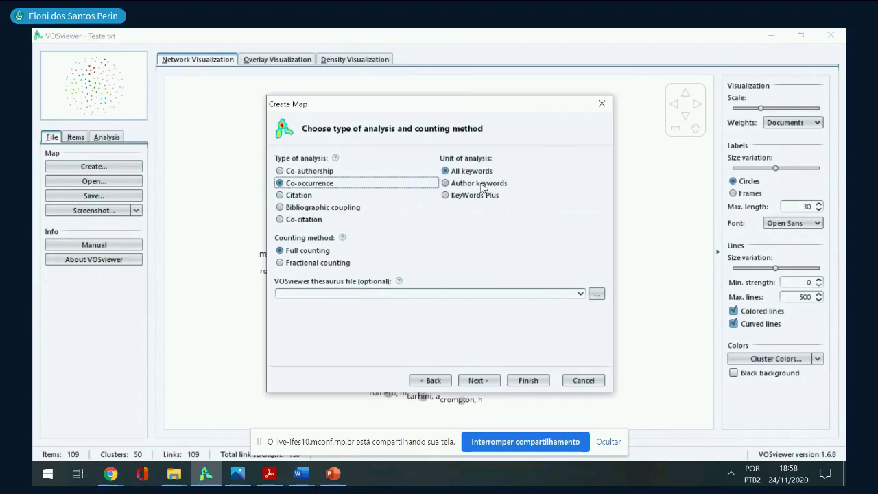
pyautogui.click(446, 184)
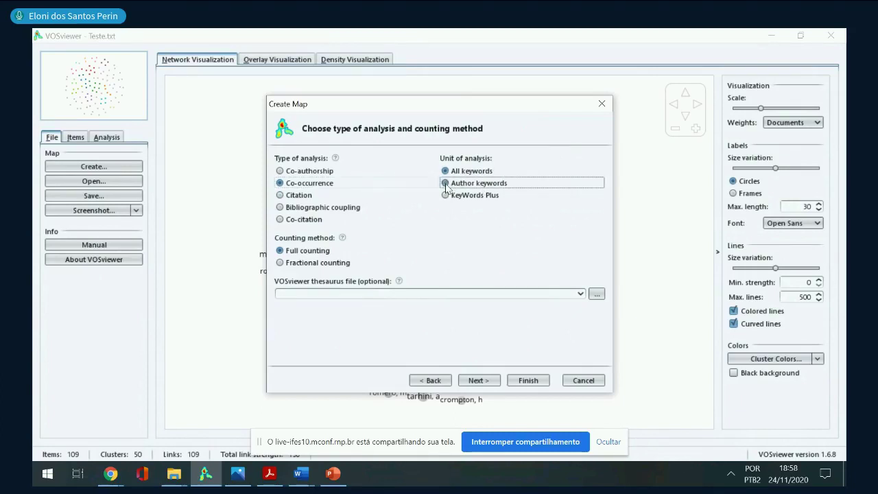
pyautogui.click(449, 171)
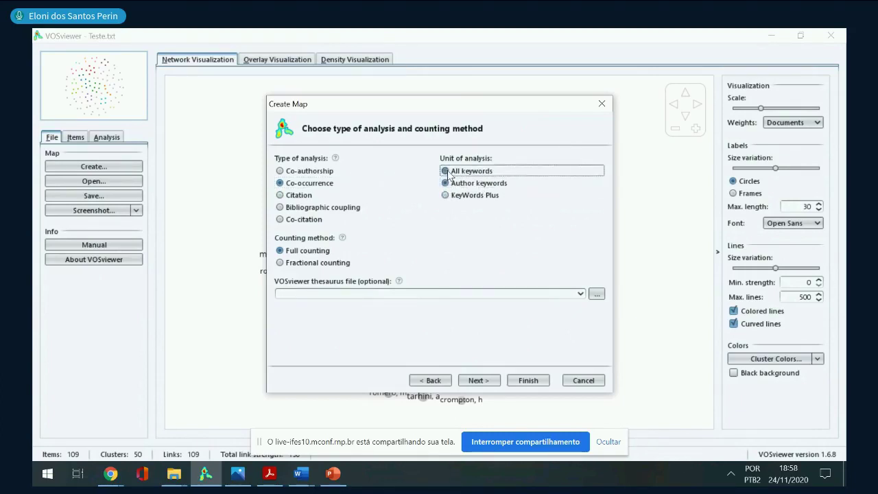
pyautogui.click(479, 381)
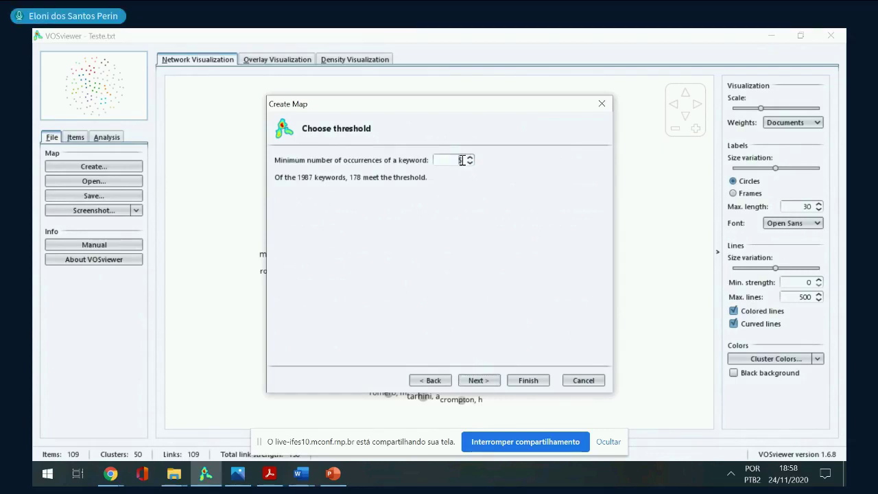
# Adjust the minimum number of keyword occurrences until 85 keywords qualify, and finish creating the co-occurrence map with all of them
pyautogui.write('30')
pyautogui.click(470, 161)
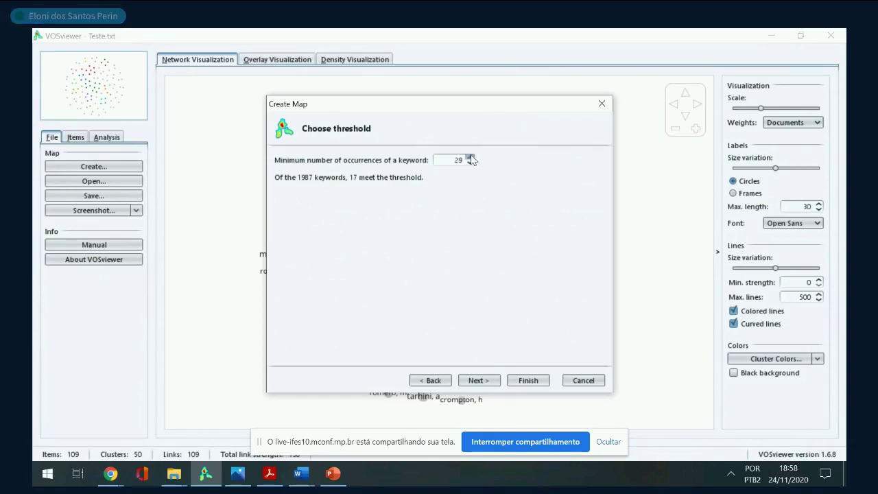
pyautogui.click(470, 158)
pyautogui.click(471, 158)
pyautogui.click(470, 163)
pyautogui.click(478, 381)
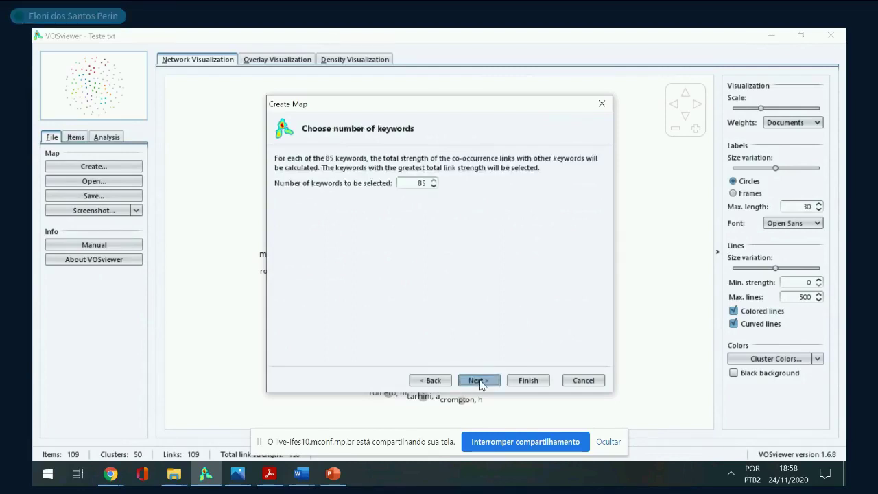
pyautogui.click(478, 381)
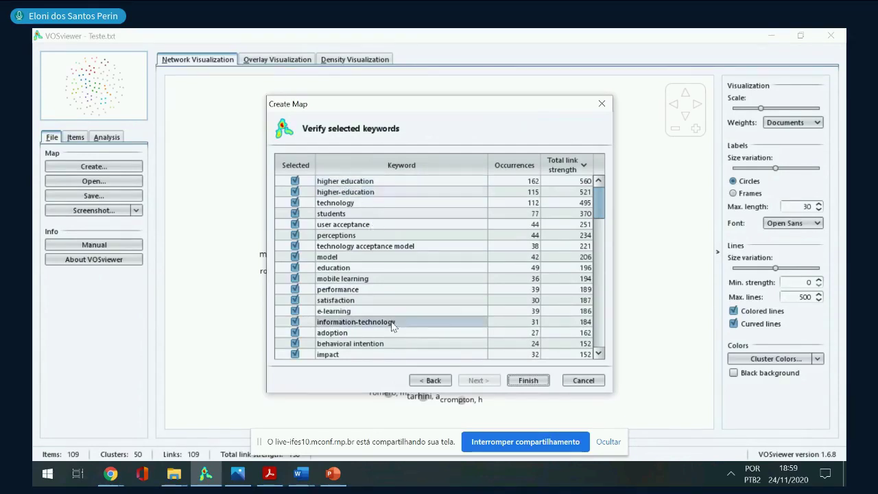
pyautogui.click(540, 383)
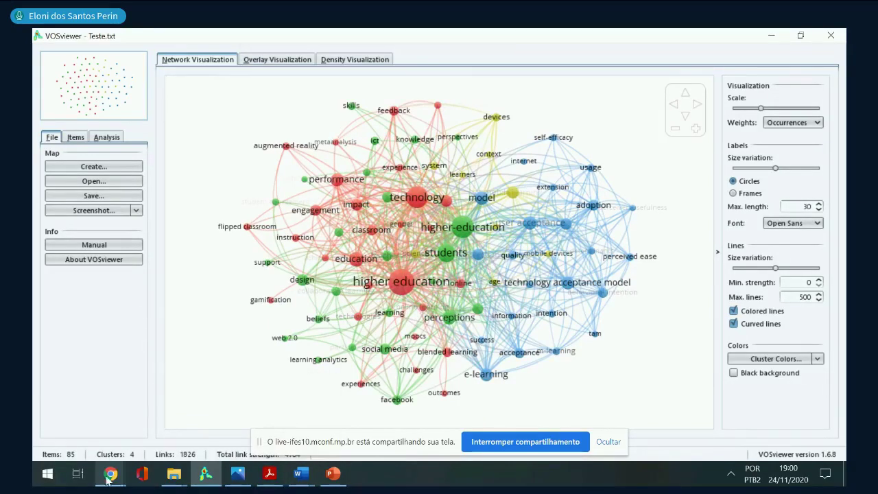
# Switch to the browser to read the latest question in the web conference's public chat, and return to VOSviewer
pyautogui.moveTo(109, 483)
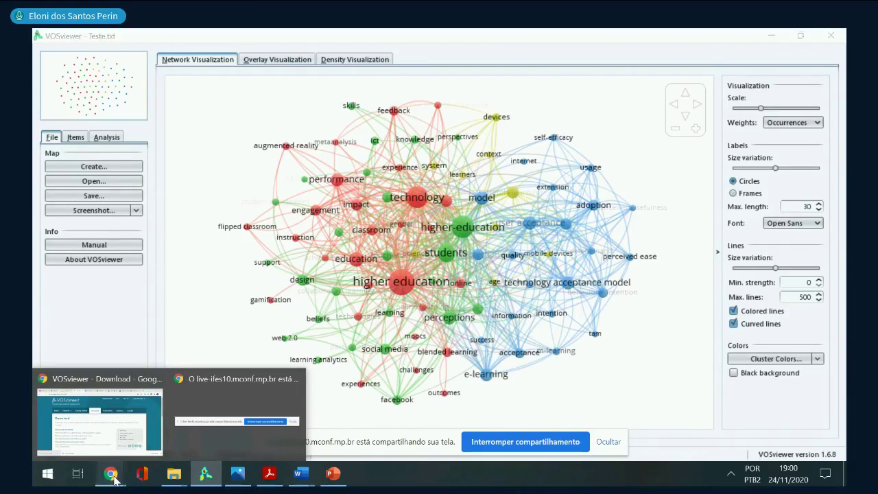
pyautogui.click(103, 430)
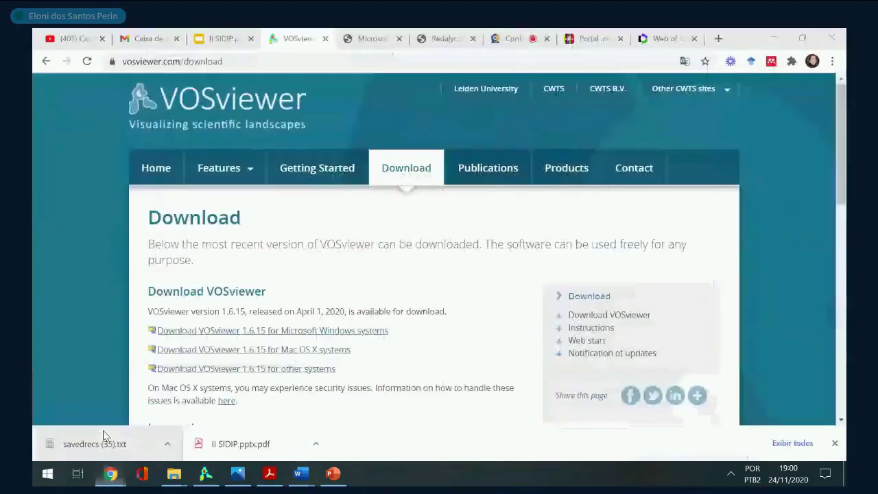
pyautogui.click(520, 39)
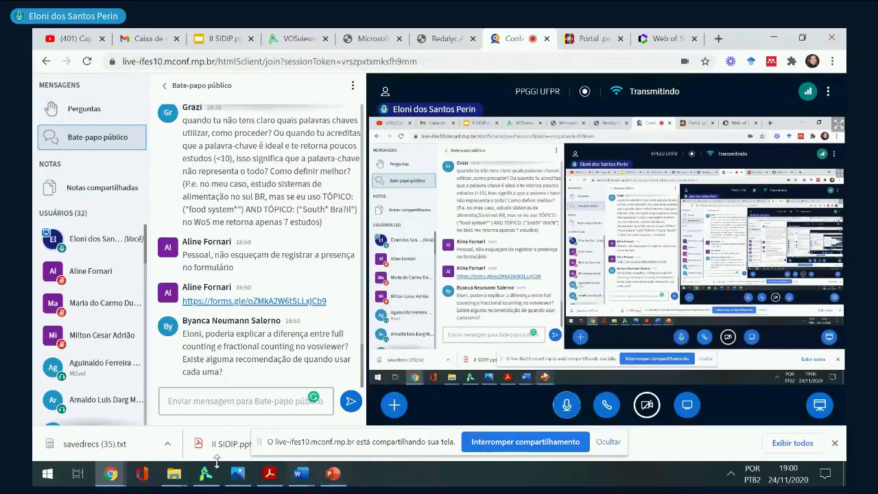
pyautogui.moveTo(209, 481)
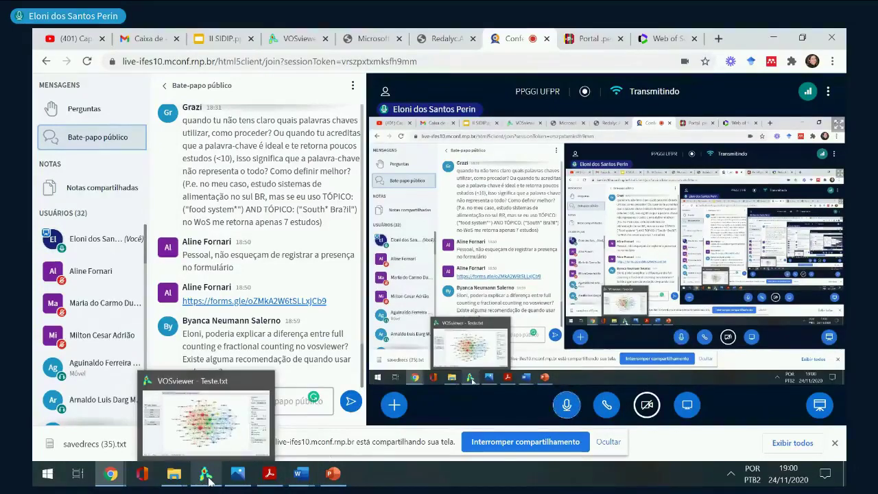
pyautogui.click(210, 480)
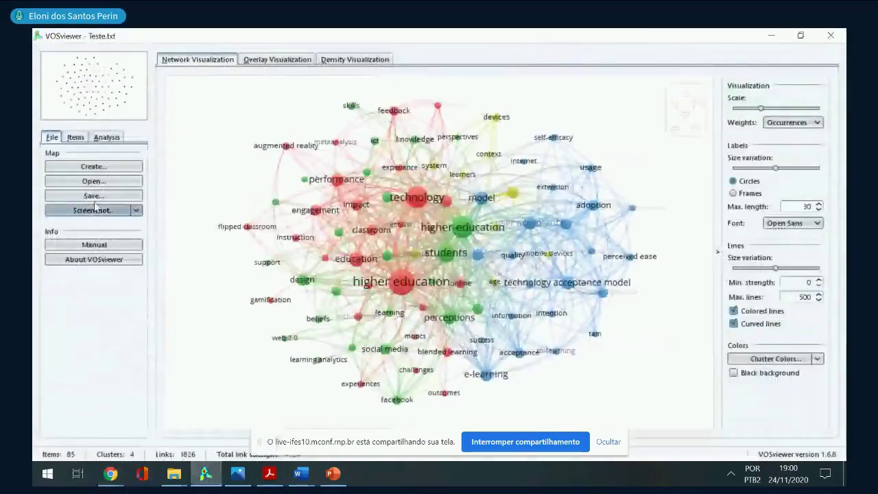
# Set up another map from Teste.txt as a co-occurrence analysis of all keywords, this time with fractional counting
pyautogui.click(94, 168)
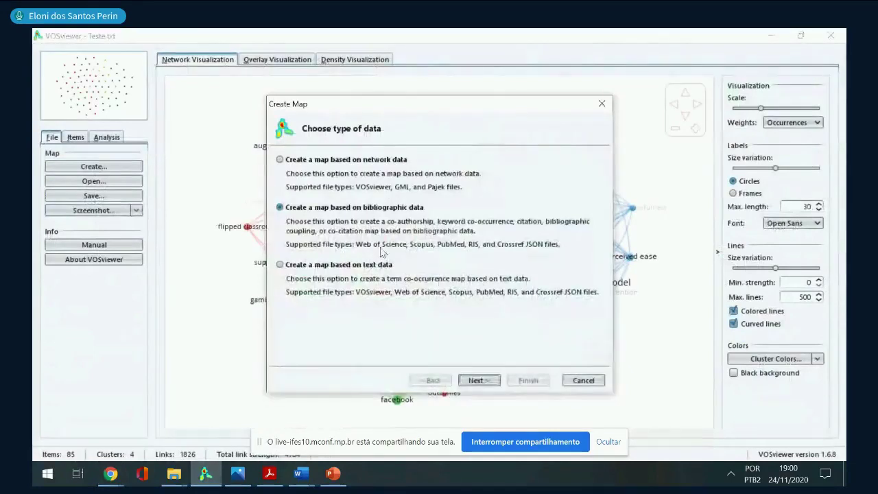
pyautogui.click(478, 381)
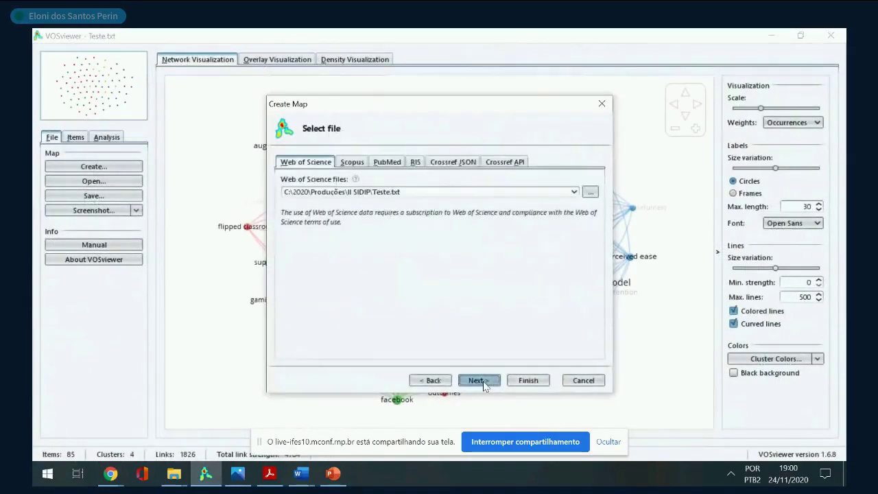
pyautogui.click(478, 381)
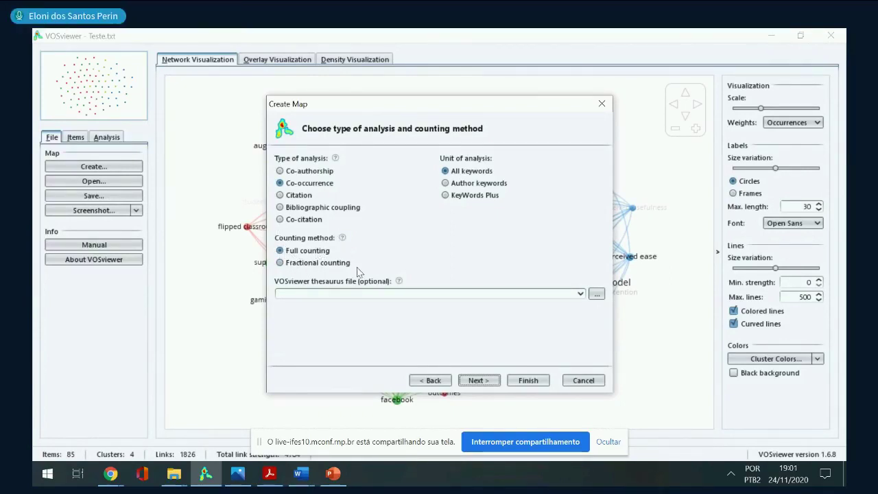
pyautogui.click(487, 382)
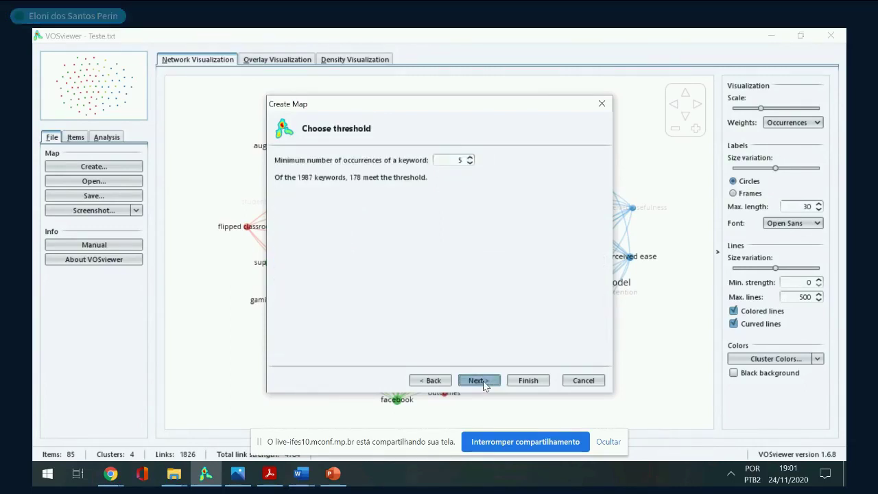
# Accept a minimum of 5 occurrences and all 178 keywords, and finish creating the fractional-counting keyword map
pyautogui.click(480, 383)
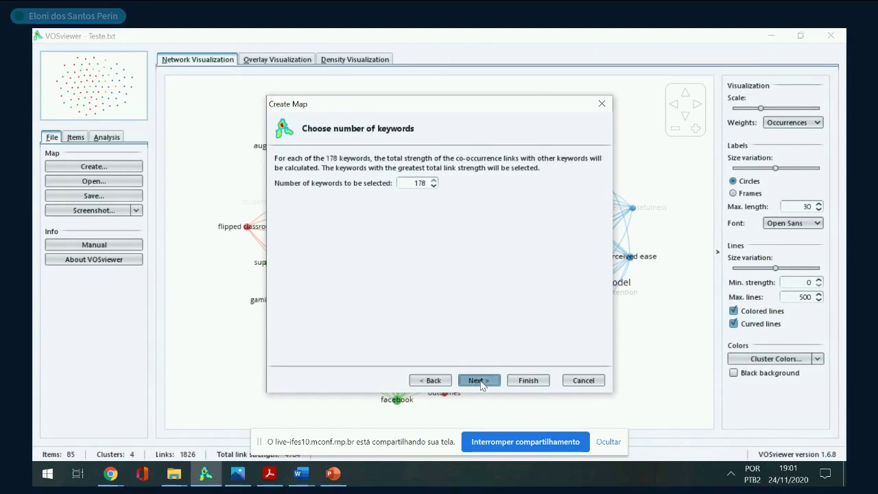
pyautogui.click(481, 382)
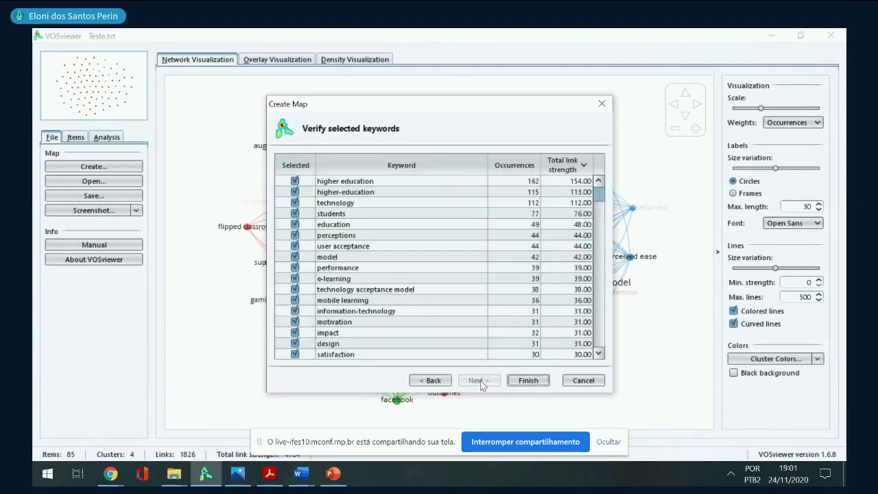
pyautogui.click(530, 382)
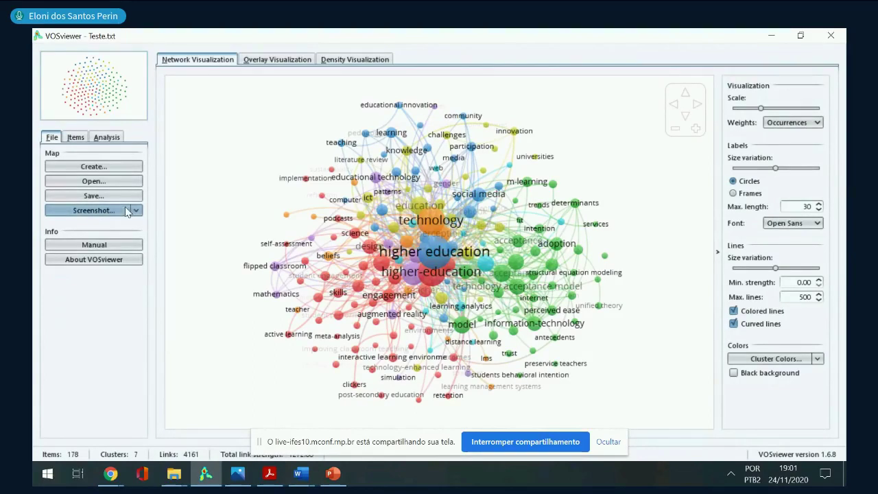
# View the screenshot options, and display the map's keywords listed by cluster
pyautogui.click(136, 211)
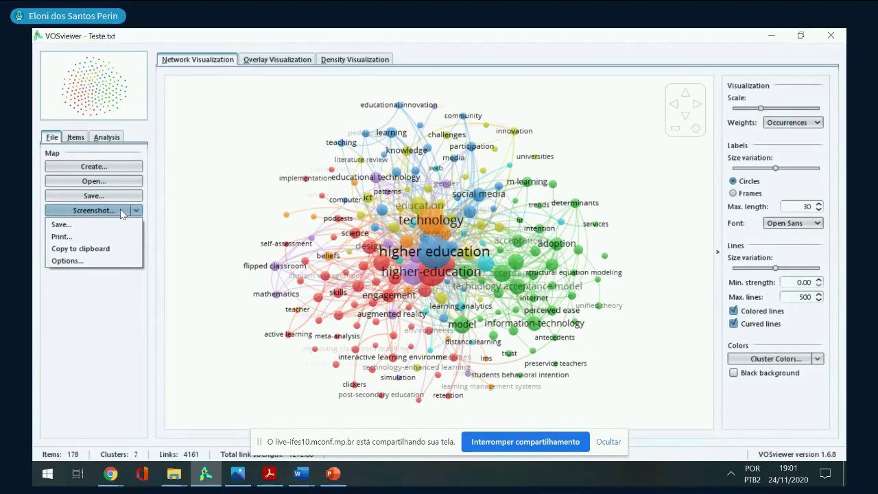
pyautogui.click(76, 138)
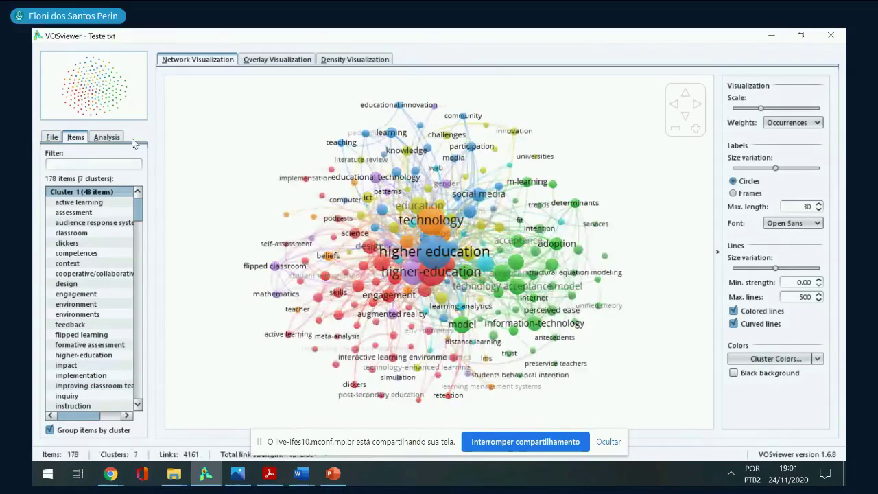
# Set the layout attraction to 4 and repulsion to -1, and update the keyword map's layout to inspect its new arrangement
pyautogui.click(103, 139)
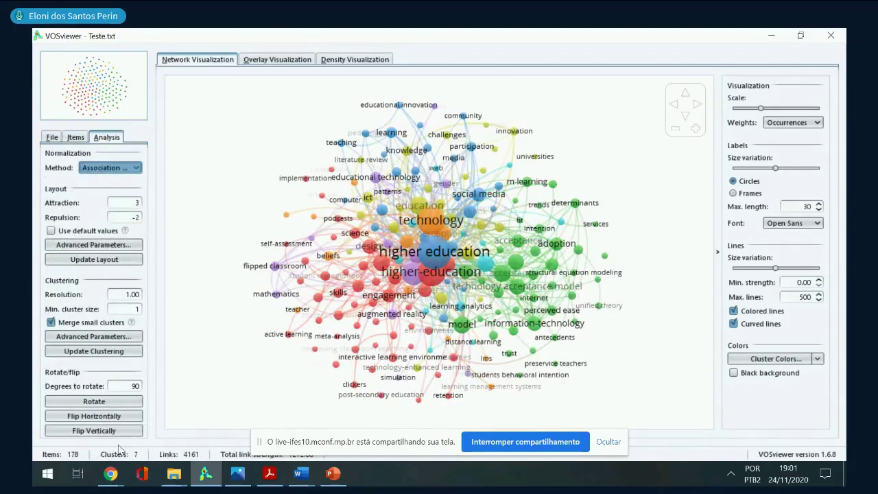
pyautogui.click(138, 202)
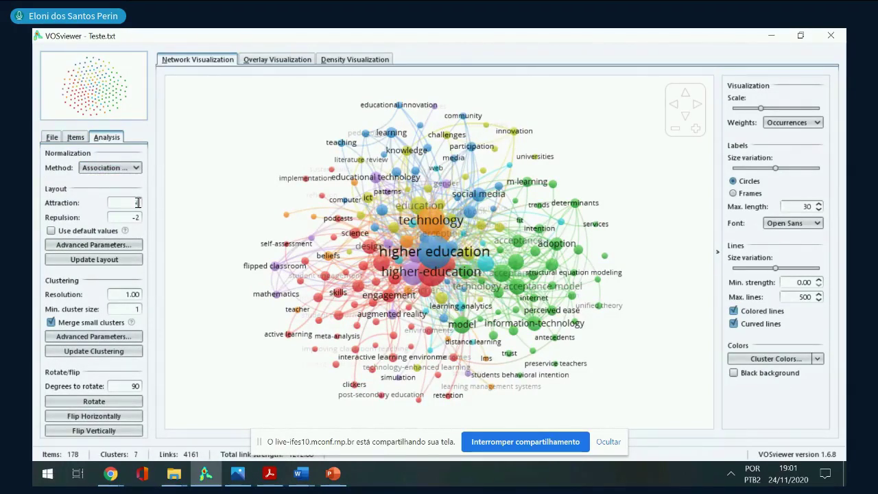
pyautogui.write('4')
pyautogui.press('BackSpace')
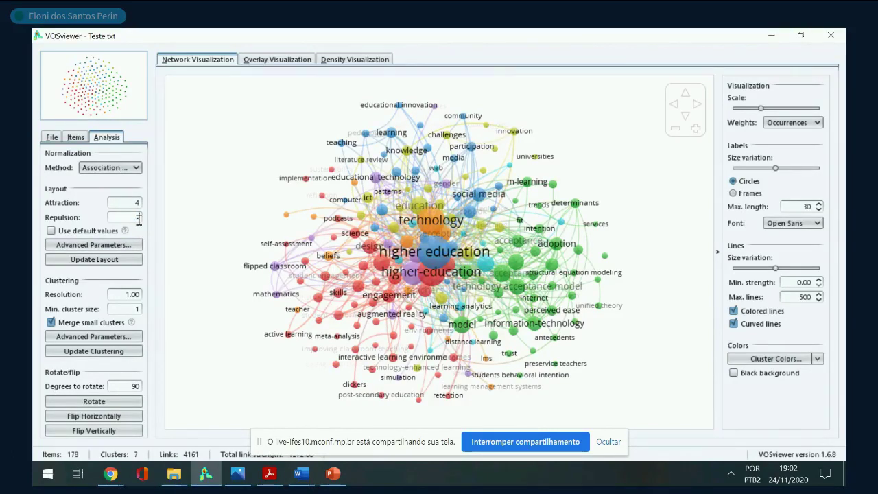
pyautogui.click(83, 262)
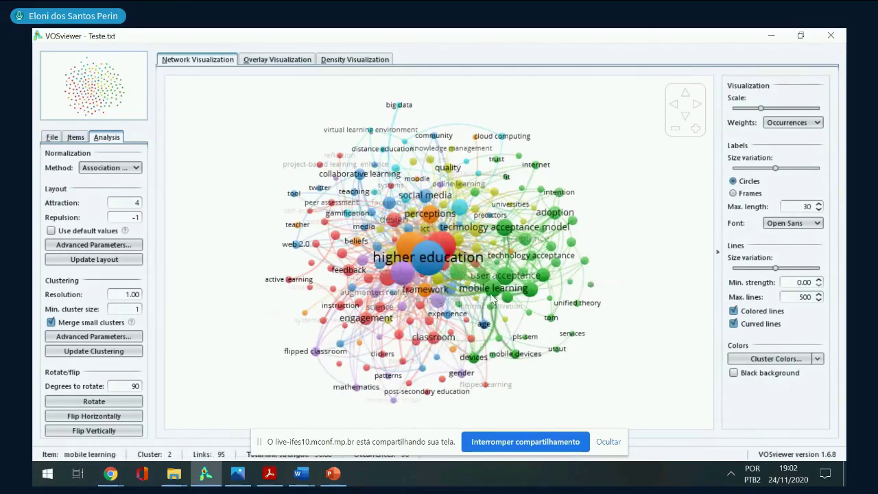
pyautogui.click(697, 129)
pyautogui.click(697, 129)
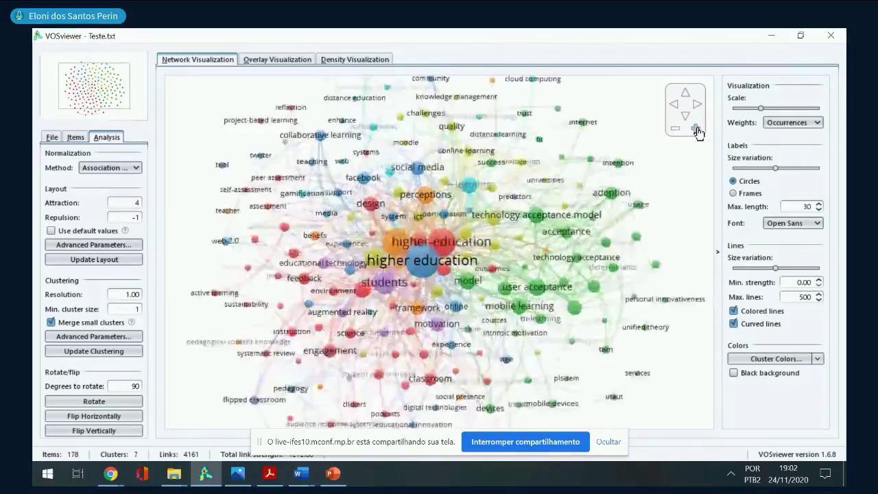
pyautogui.click(696, 130)
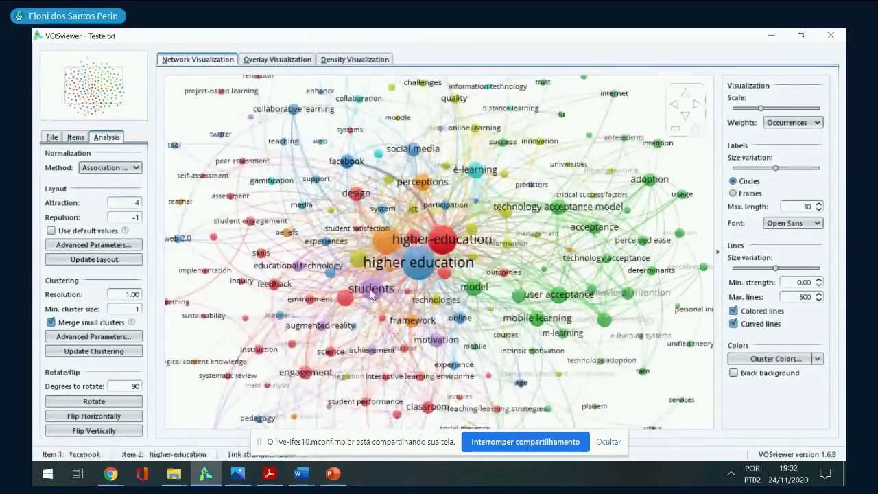